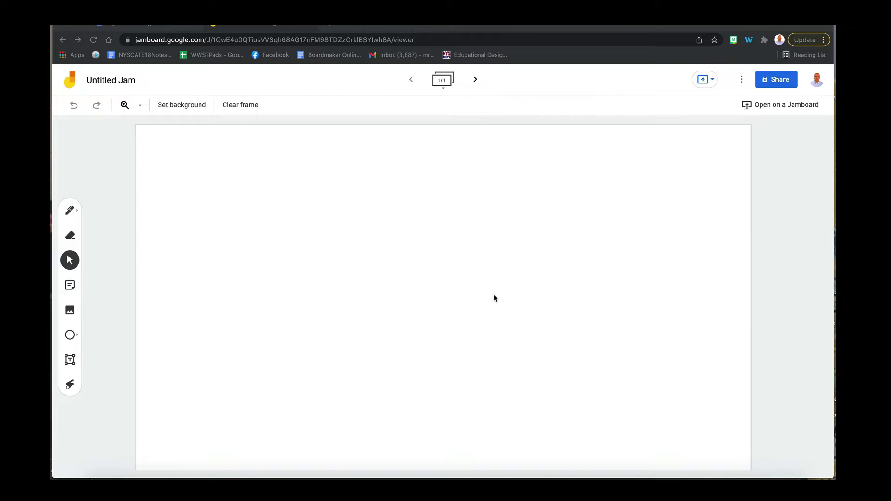
Step: Set the frame background to solid dark blue
left_click(182, 106)
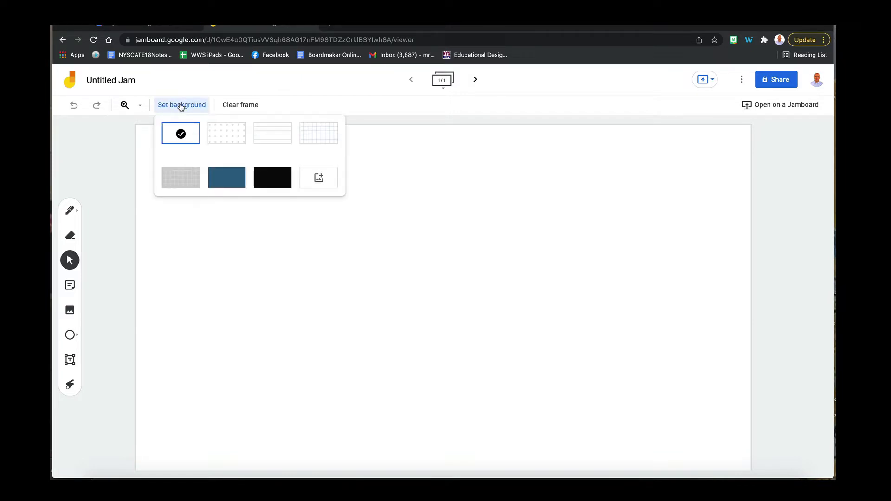
left_click(227, 175)
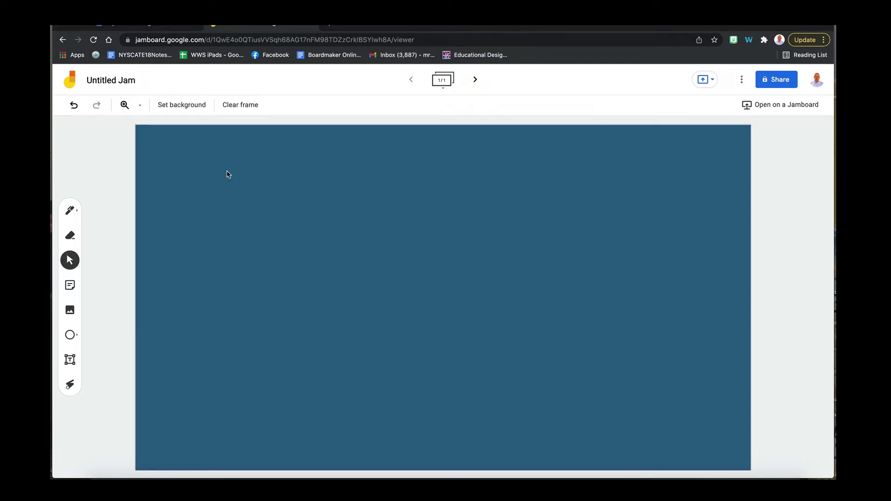
Step: Search Google Images for "clip art christmas tree" and insert the plain green tree in a red pot
left_click(73, 312)
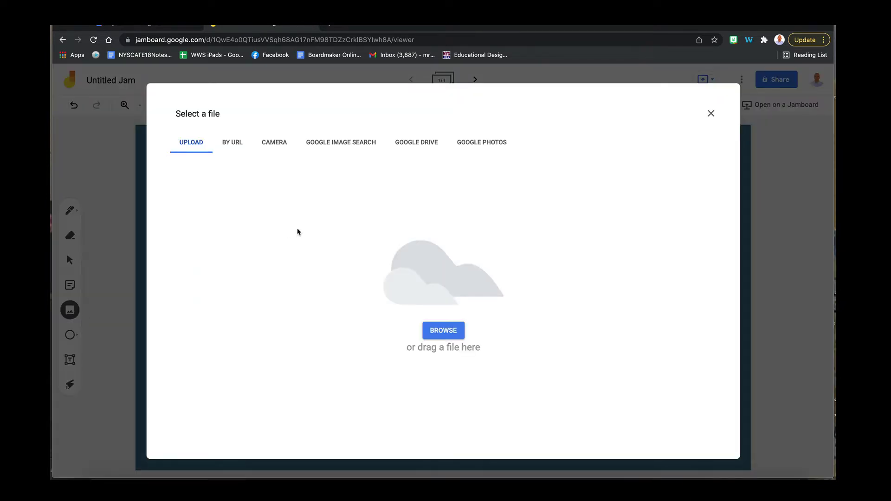
left_click(329, 146)
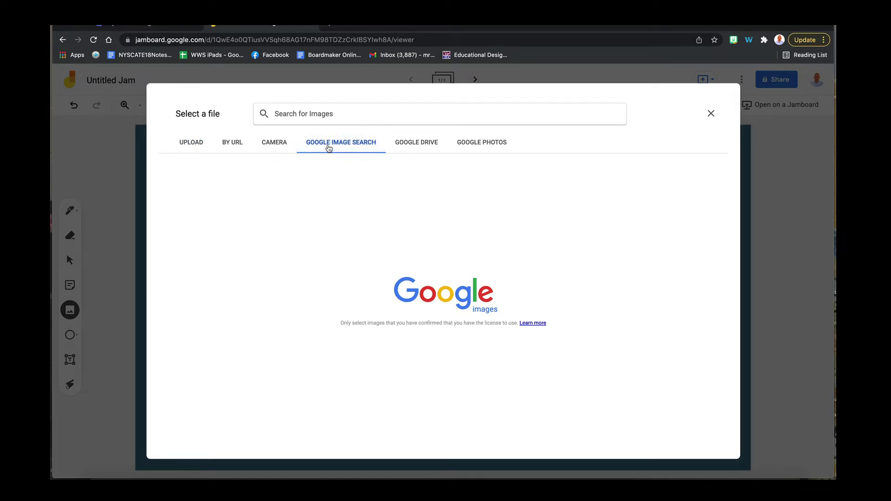
left_click(326, 115)
type("clip ar")
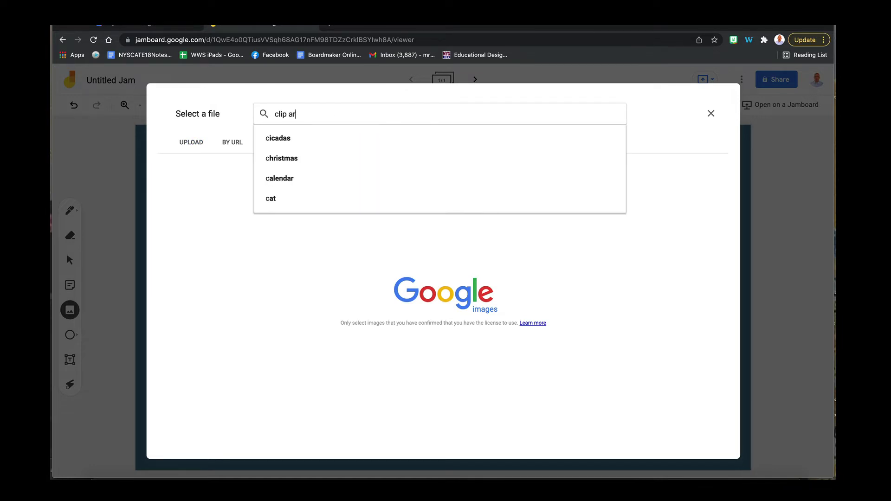
type("t christmas tree")
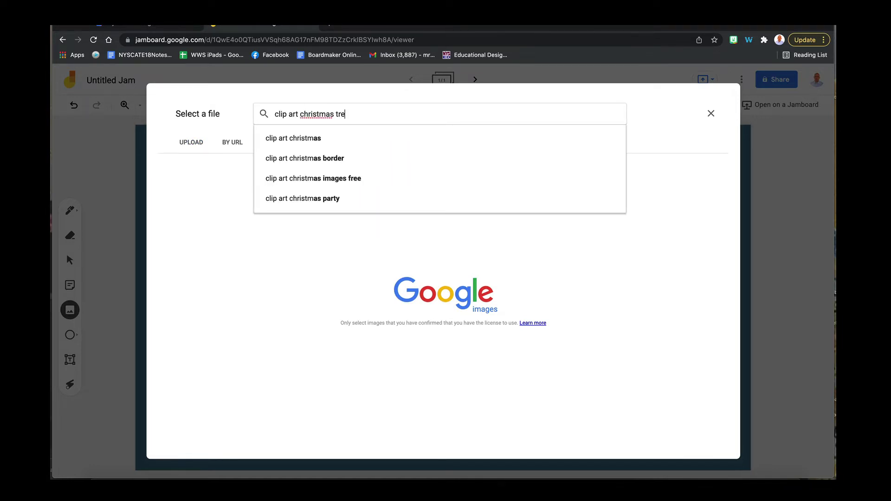
key("Return")
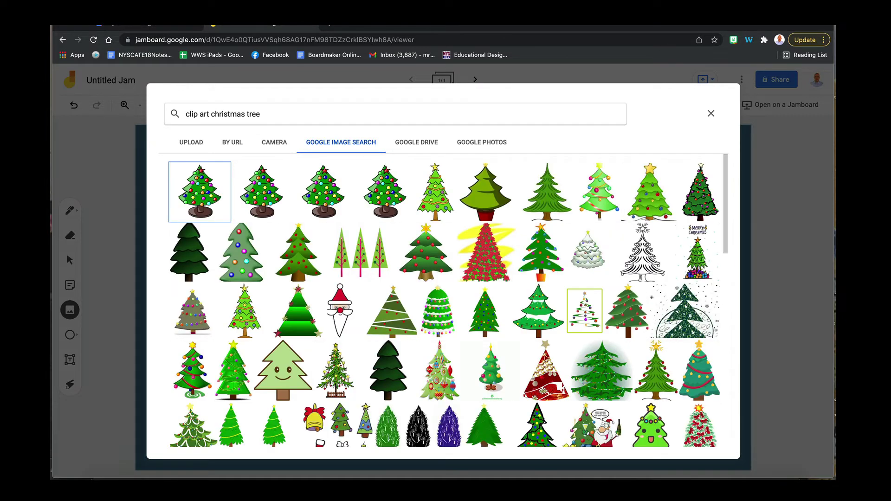
left_click(491, 201)
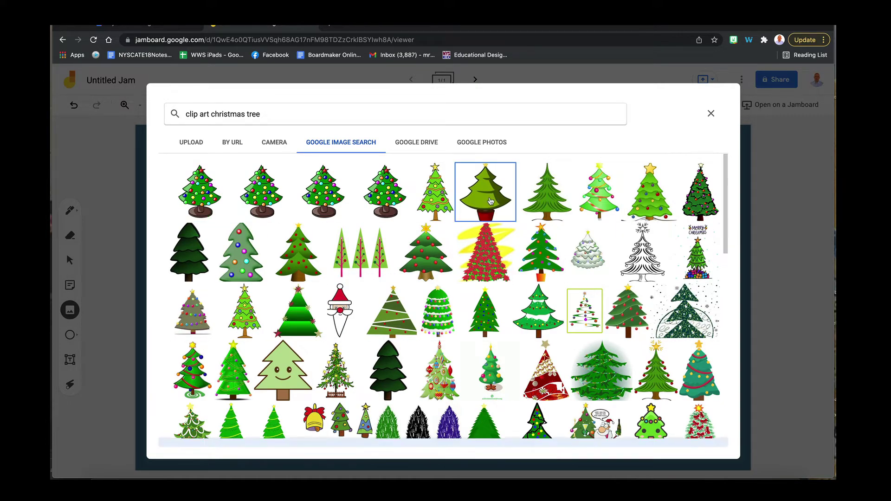
double_click(490, 201)
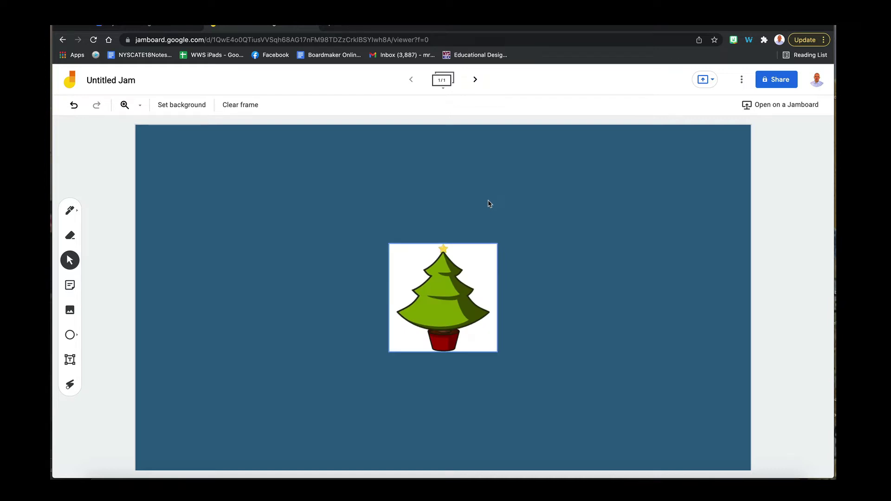
Step: Enlarge the tree image to nearly the full frame height and position it around the middle of the frame
left_click_drag(492, 248, 358, 158)
left_click_drag(367, 271, 589, 457)
left_click_drag(527, 417, 525, 394)
left_click(577, 457)
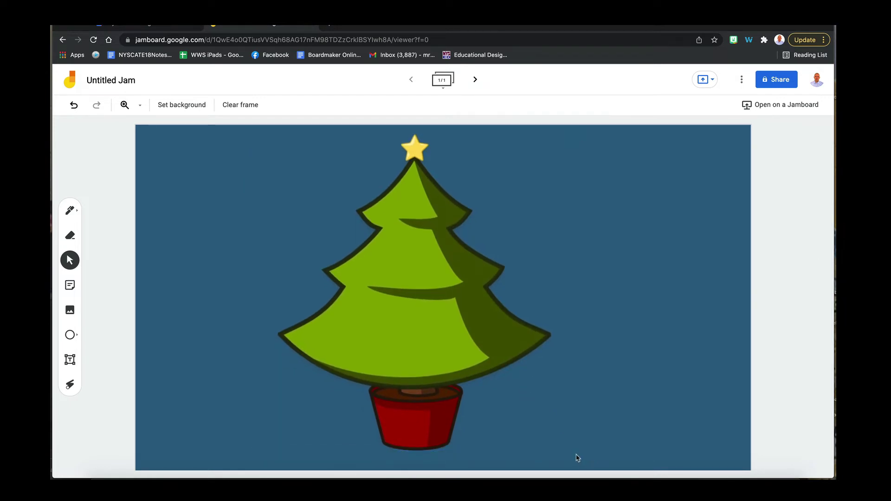
left_click(542, 440)
left_click_drag(573, 451, 590, 469)
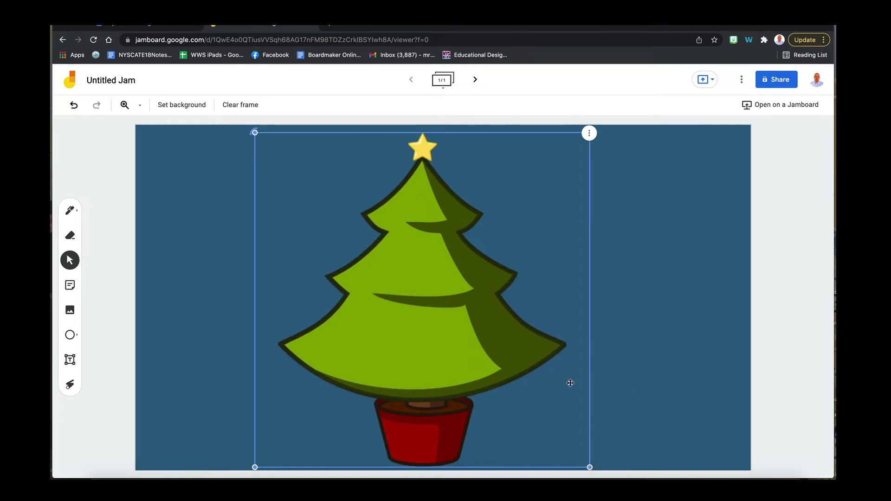
left_click(650, 386)
left_click(489, 334)
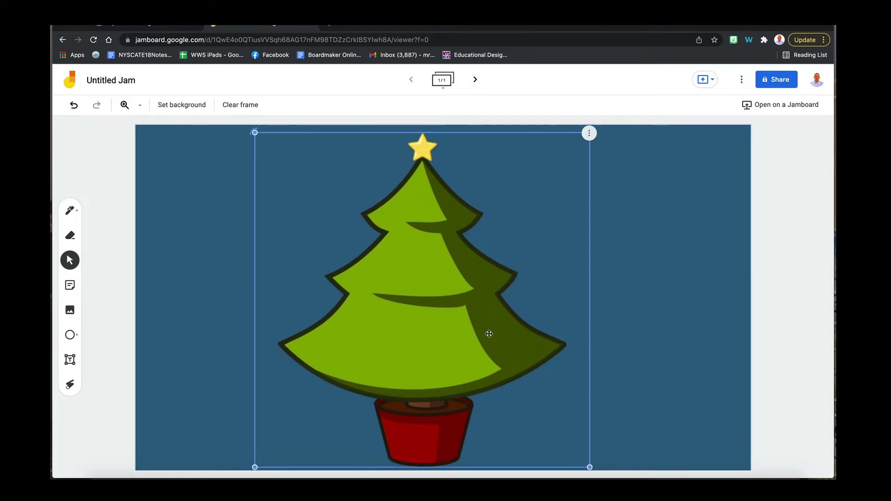
left_click(589, 134)
left_click(637, 225)
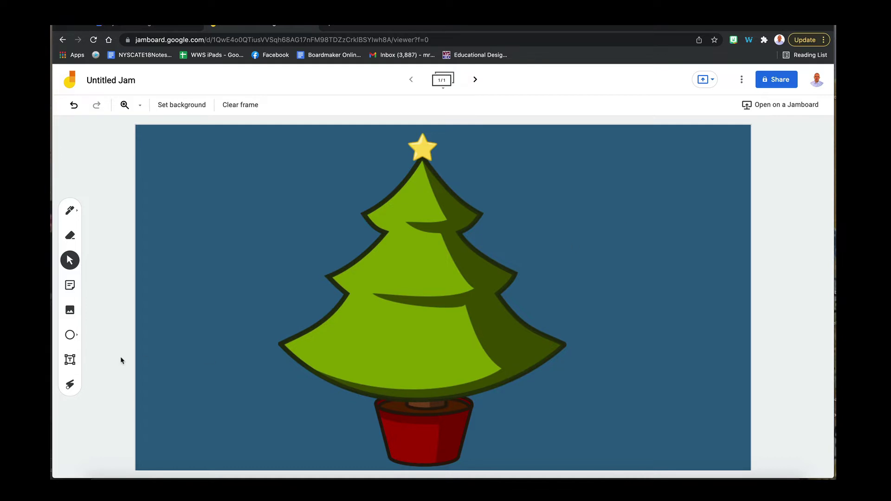
Step: Draw a small white circle beside the tree and move it onto the tree's lower left part as an ornament
left_click(72, 335)
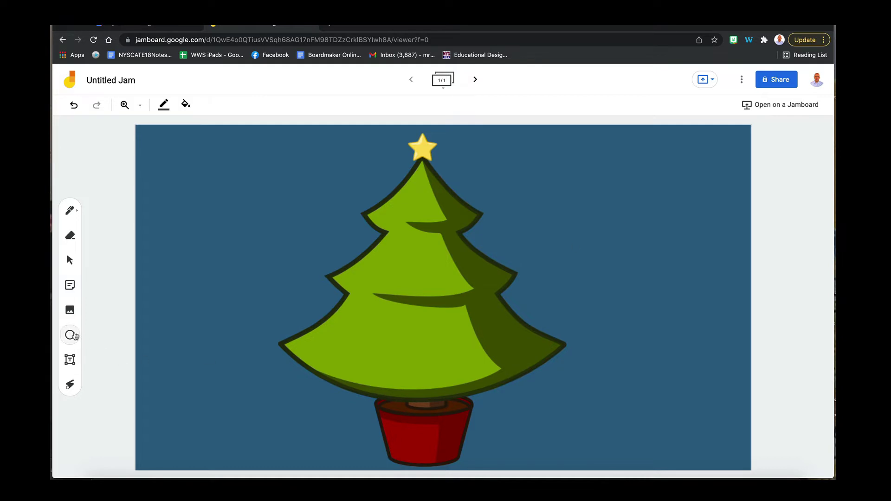
left_click_drag(187, 217, 221, 247)
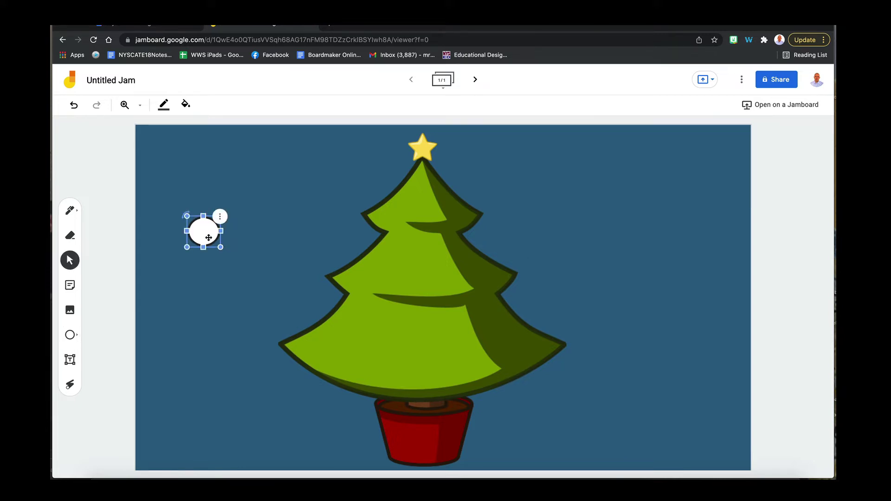
left_click_drag(205, 236, 374, 308)
Step: Copy the white circle and arrange the copies up the tree's left side to form a diagonal row of four
key("ctrl+d")
key("ctrl+v")
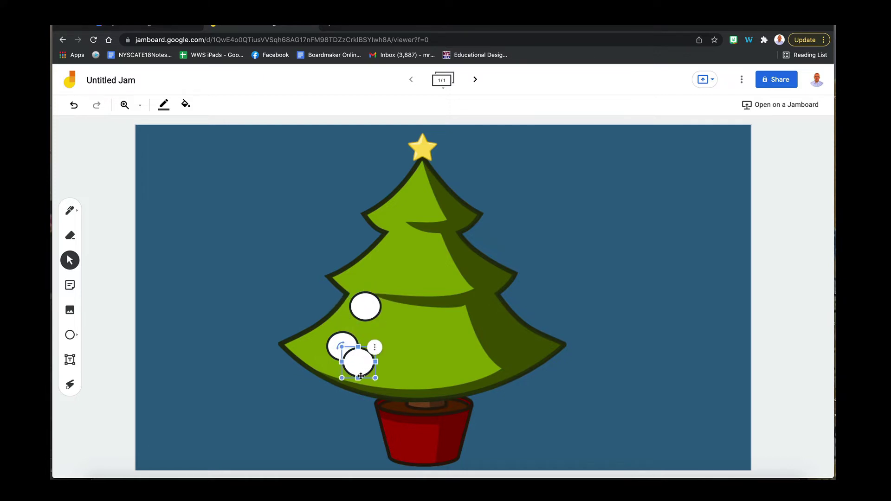
left_click_drag(361, 363, 390, 273)
key("ctrl+v")
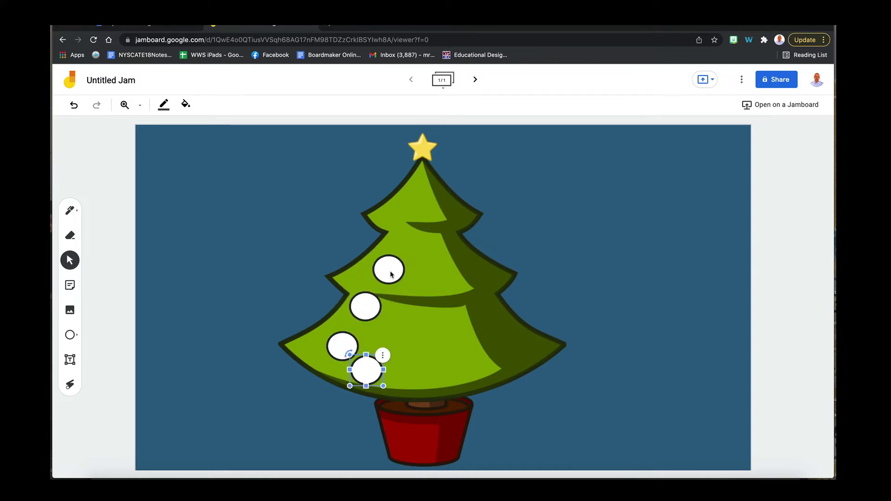
left_click_drag(367, 364, 409, 210)
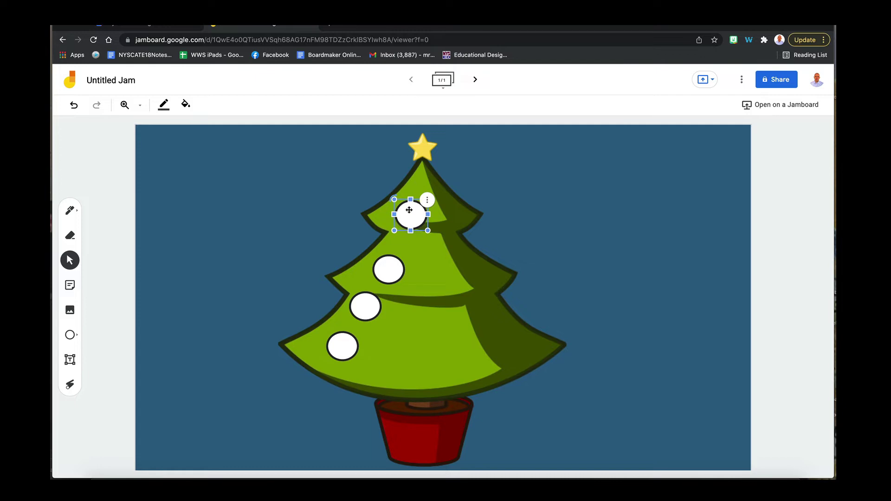
left_click_drag(388, 266, 389, 262)
Step: Paste six more white circles and spread them over the tree's middle, base and right side
key("ctrl+v")
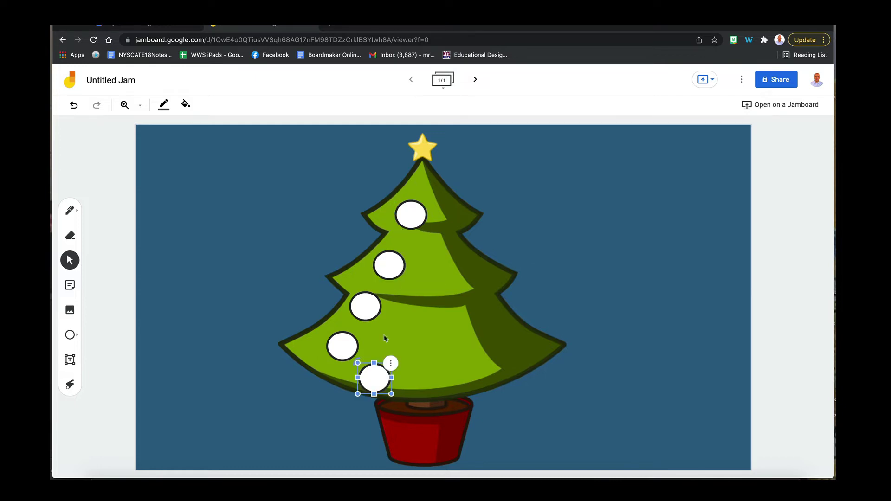
left_click_drag(376, 372, 445, 252)
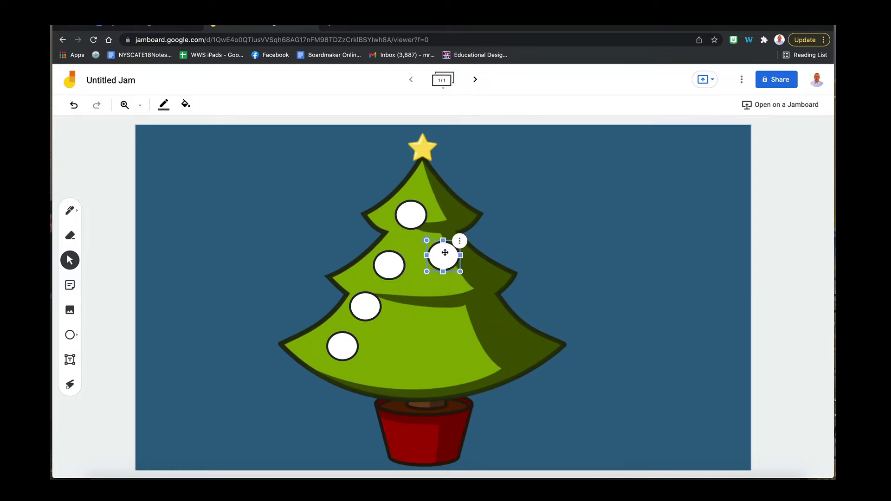
key("ctrl+v")
left_click_drag(383, 375, 419, 293)
key("ctrl+v")
left_click_drag(388, 389, 386, 349)
key("ctrl+v")
left_click_drag(398, 402, 434, 364)
key("ctrl+v")
left_click_drag(403, 416, 455, 336)
key("ctrl+v")
left_click_drag(418, 410, 480, 284)
Step: Shift the lower right ornament circle slightly down and to the right to even out the spacing, leaving nothing selected
left_click(511, 253)
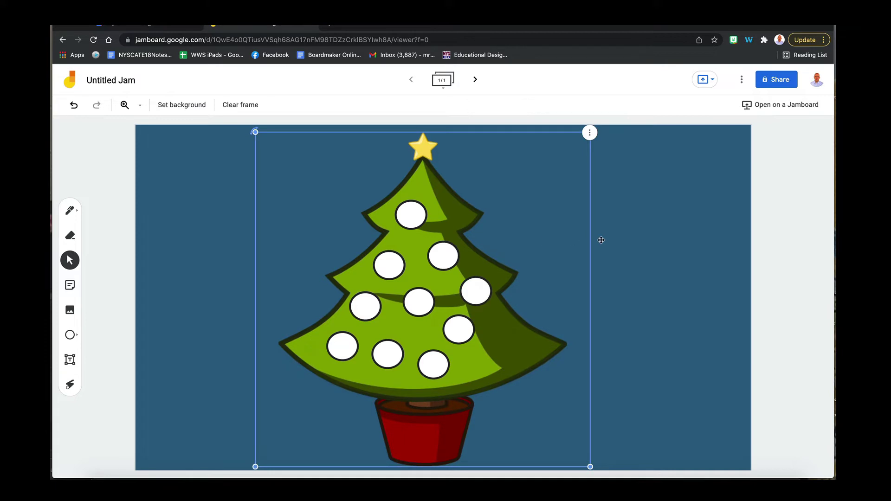
left_click(462, 340)
left_click_drag(461, 340, 470, 347)
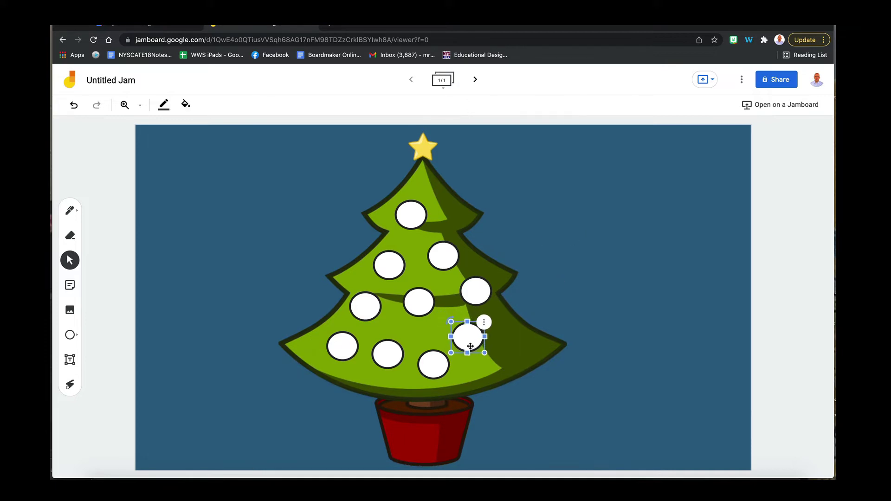
key("Escape")
left_click(581, 268)
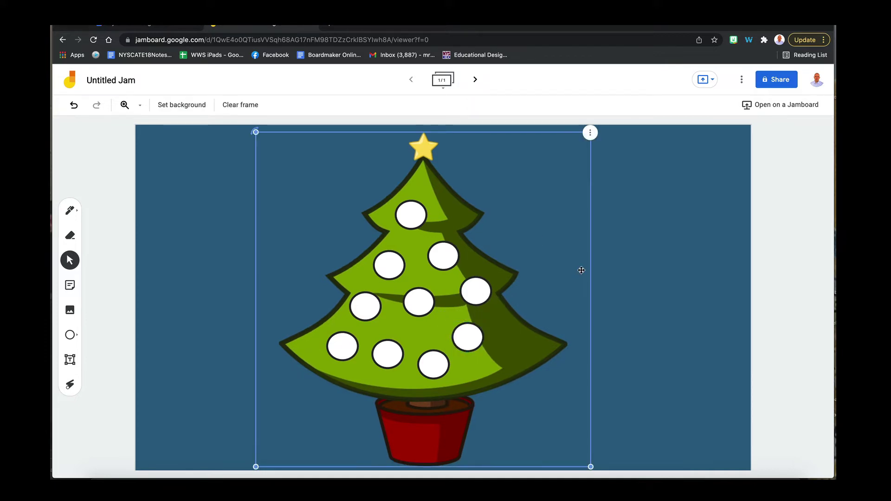
left_click(601, 135)
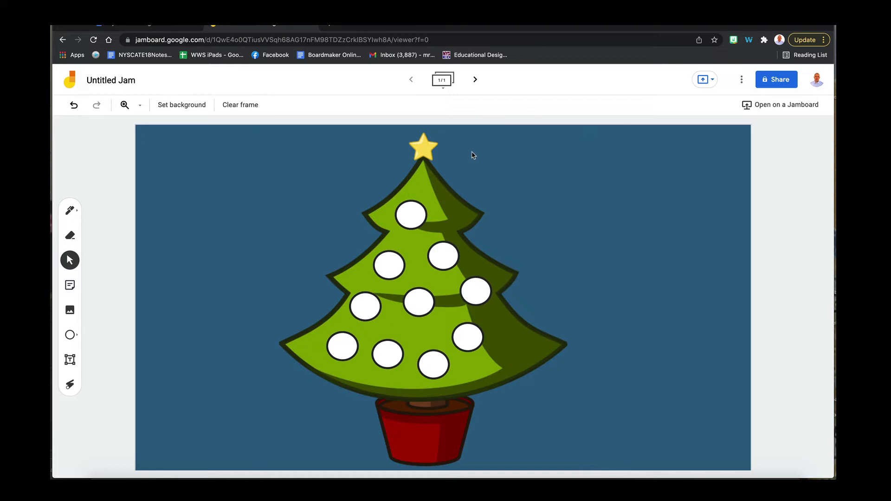
Step: Capture a screenshot of the entire frame with the decorated tree
key("super+shift+4")
left_click_drag(138, 127, 751, 470)
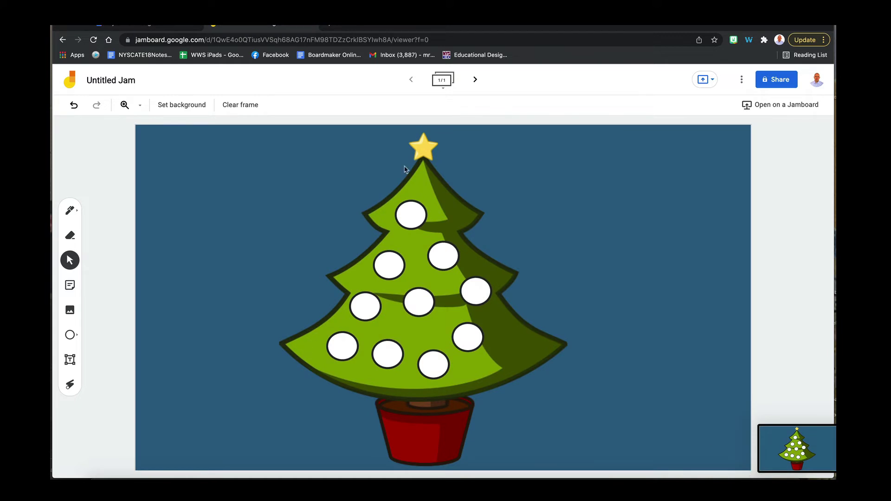
Step: Clear the frame and upload the newest screenshot from the Desktop as its background image
left_click(253, 106)
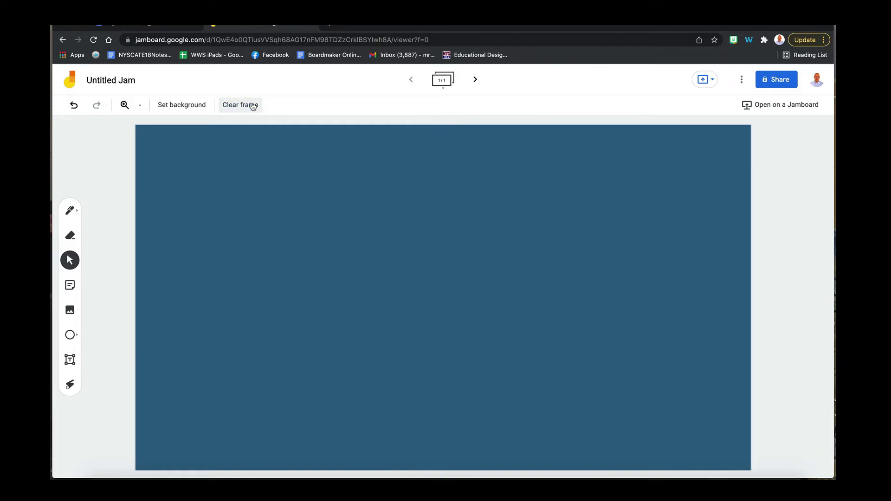
left_click(190, 104)
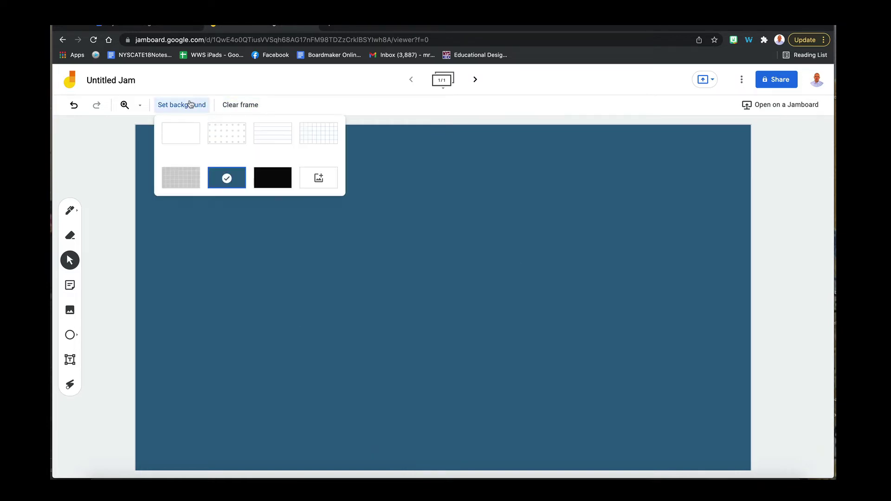
left_click(318, 178)
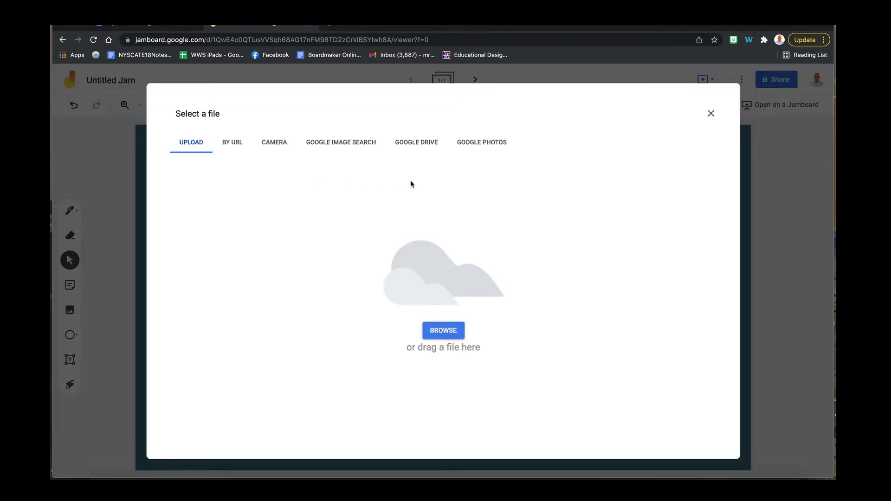
left_click(435, 324)
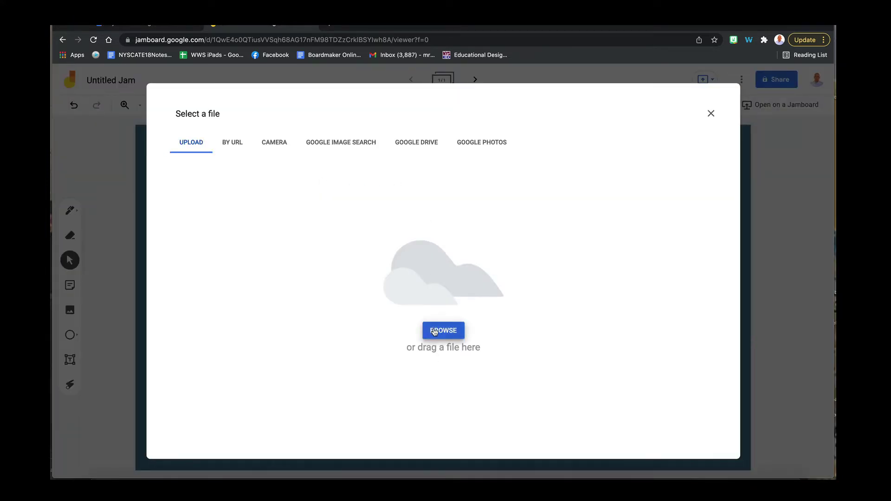
left_click(298, 85)
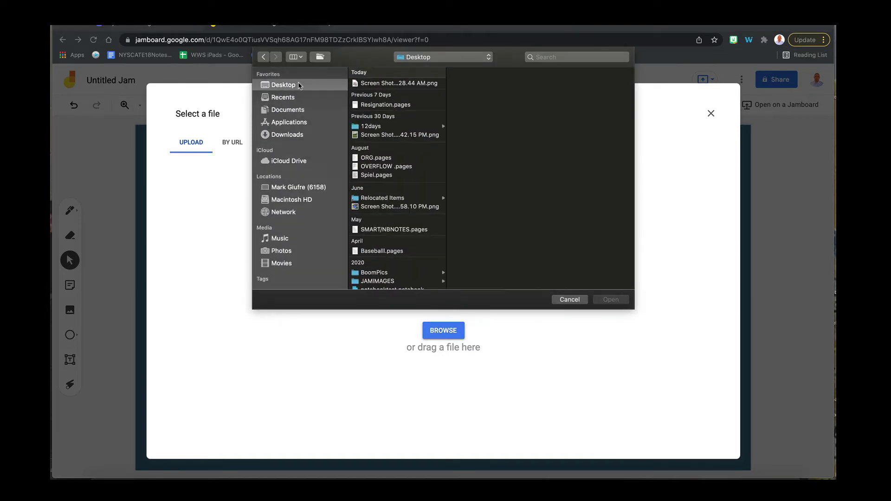
left_click(371, 85)
double_click(374, 86)
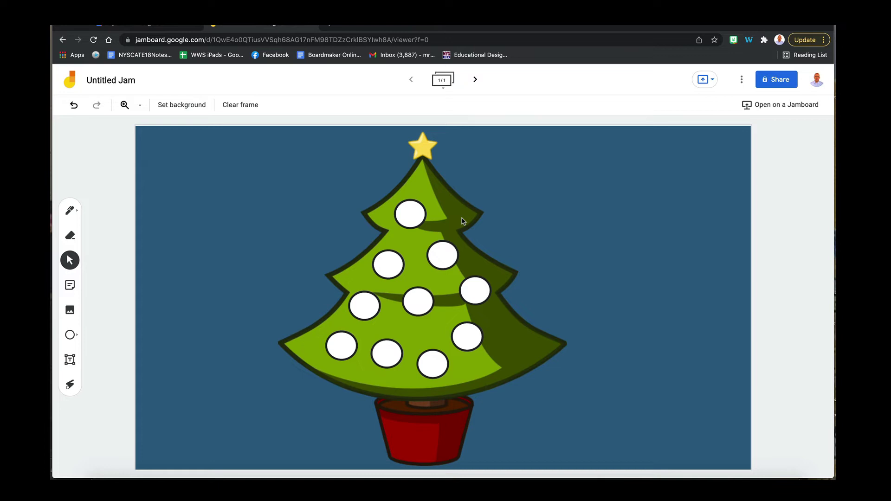
Step: Draw an ornament-sized circle in the empty area to the upper left of the tree and fill it with light red
left_click(71, 334)
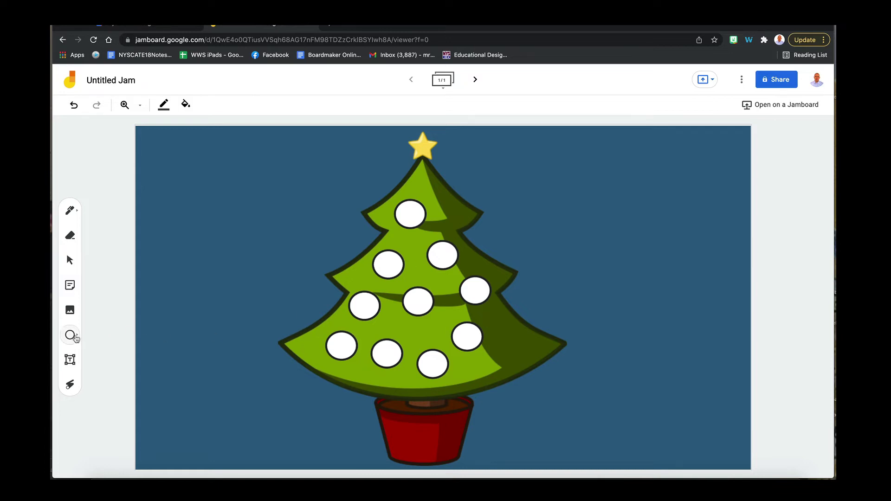
left_click_drag(355, 298, 326, 279)
left_click_drag(222, 224, 195, 198)
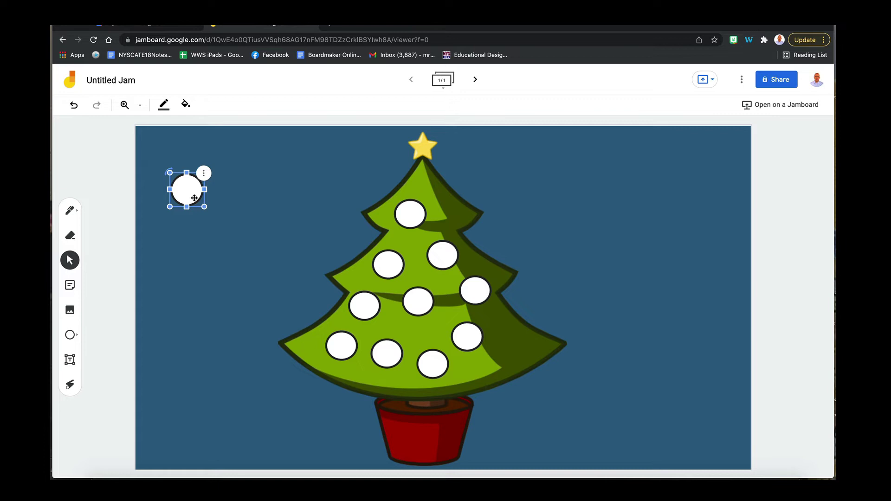
left_click(186, 104)
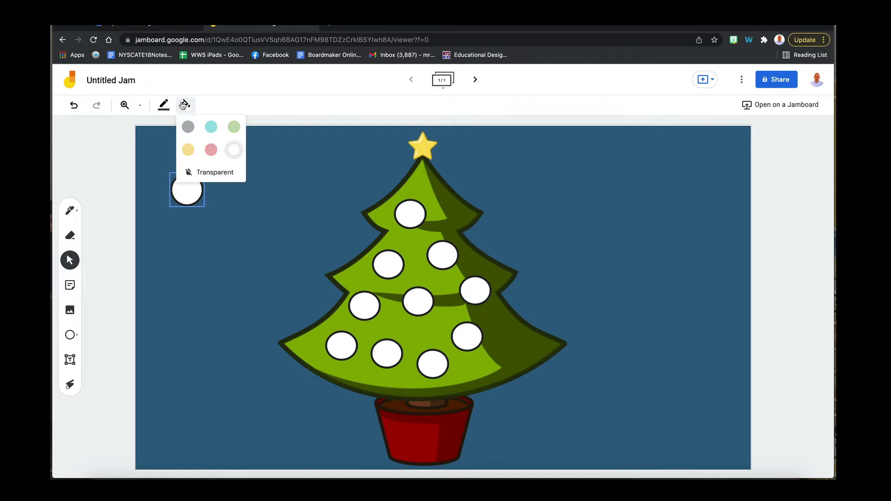
left_click(210, 147)
left_click(195, 191)
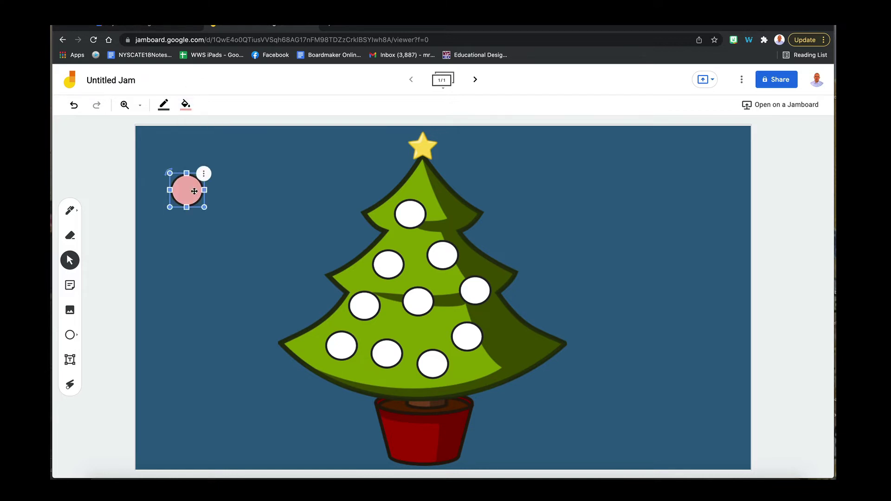
Step: Duplicate the light red circle twice and spread the copies out in the empty area to the upper left of the tree
key("ctrl+c")
key("ctrl+v")
left_click_drag(199, 205, 239, 233)
key("ctrl+v")
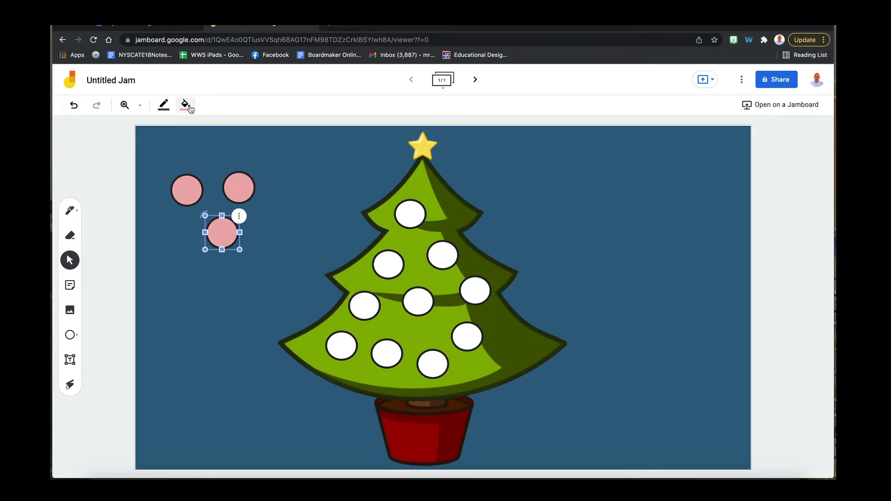
Step: Add another copy of the circle below the light red ones and fill it with light yellow
key("ctrl+v")
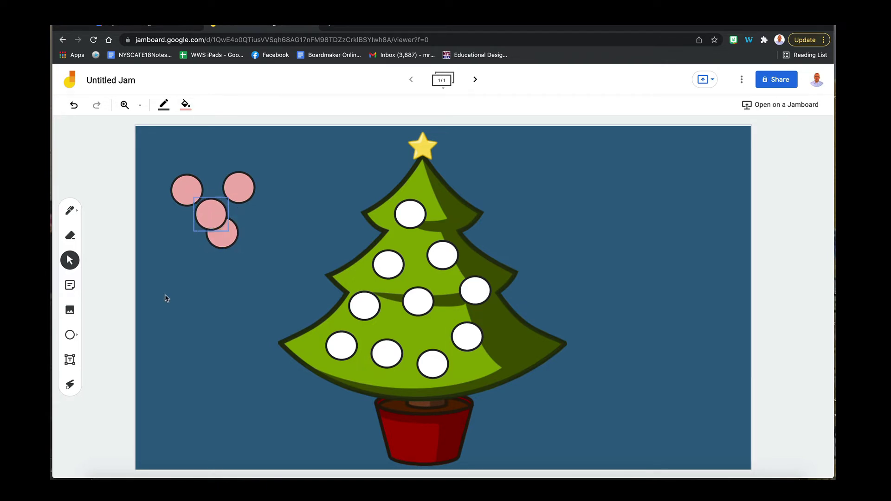
left_click_drag(204, 228, 175, 285)
left_click(191, 107)
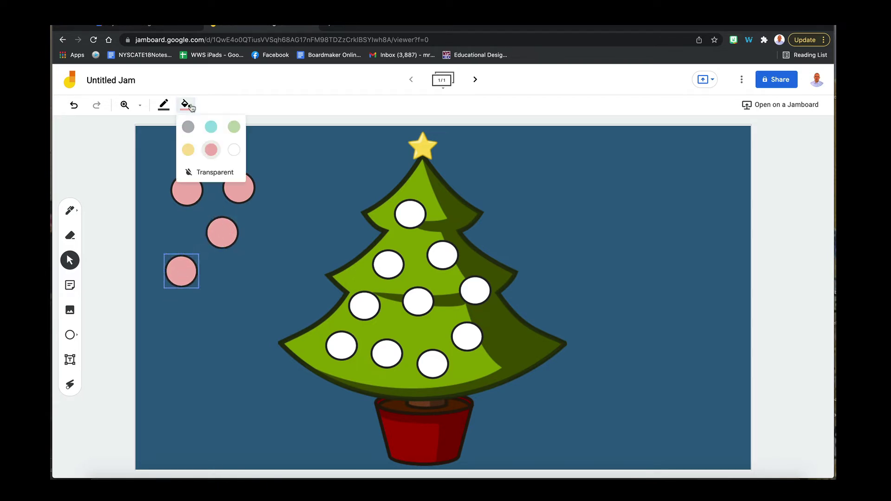
left_click(188, 150)
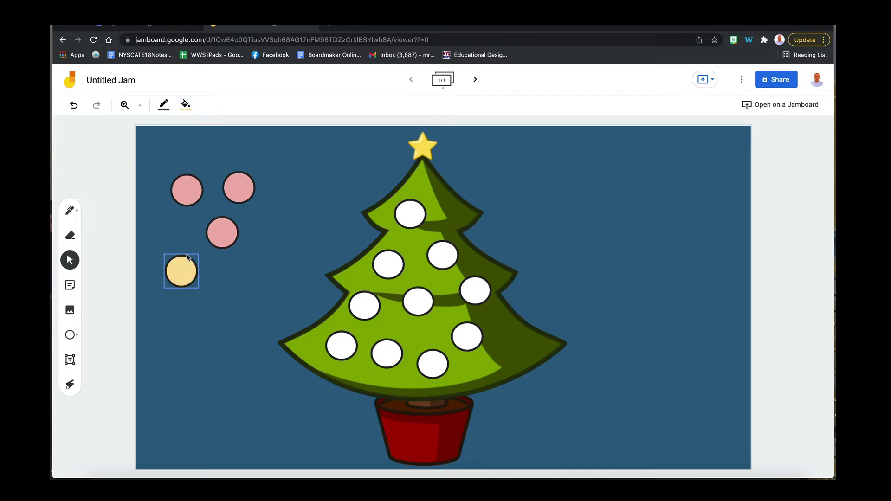
Step: Duplicate the light yellow circle three times and scatter the copies around the empty area left of the tree
key("ctrl+d")
key("ctrl+d")
key("ctrl+d")
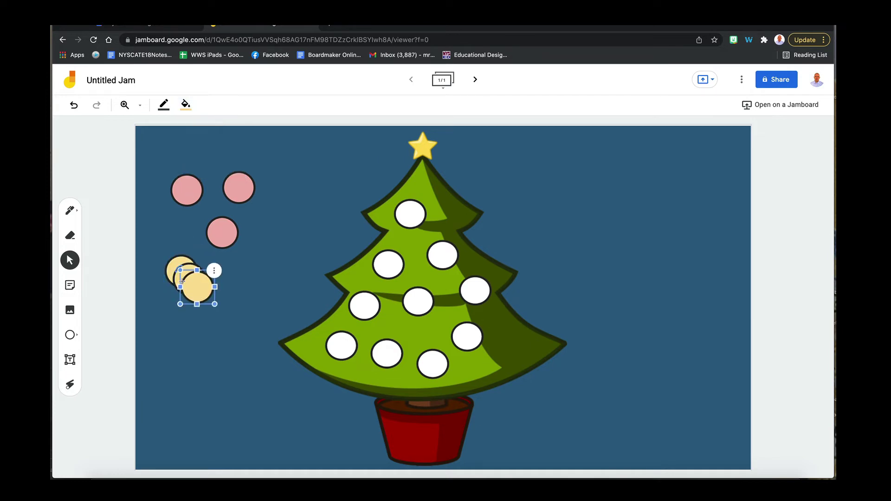
left_click_drag(198, 290, 281, 231)
left_click(185, 189)
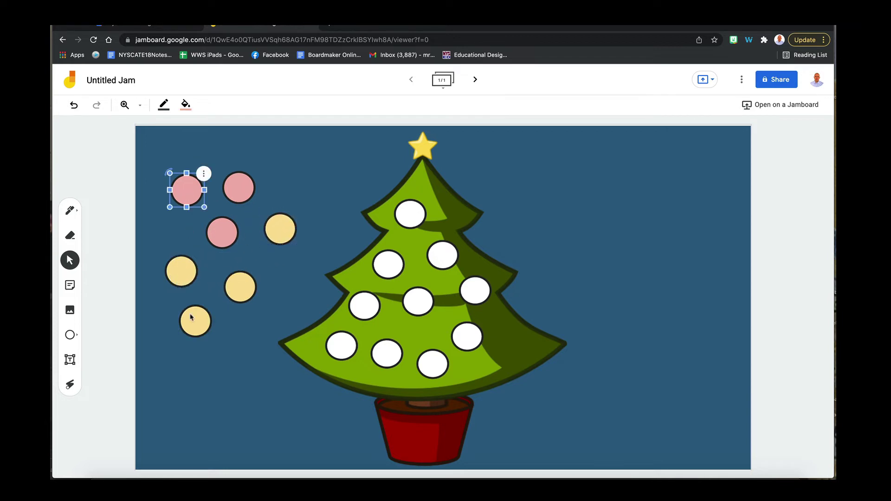
Step: Paste another ornament circle, fill it with light blue, and place it below the yellow circles at the lower left of the tree
left_click(190, 359)
key("ctrl+v")
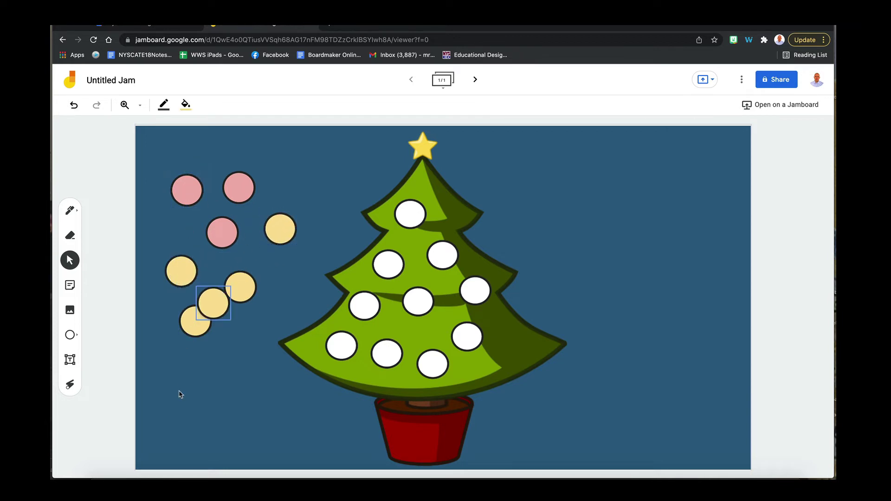
left_click(187, 106)
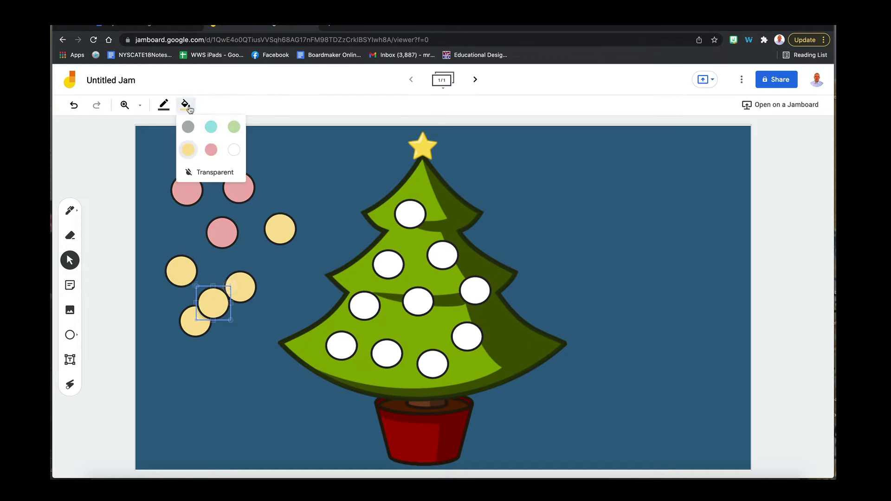
left_click(211, 127)
left_click_drag(213, 294, 216, 376)
Step: Duplicate the light blue circle twice, placing one copy near the treetop and the other beside the original at the lower left of the tree
key("ctrl+v")
key("ctrl+v")
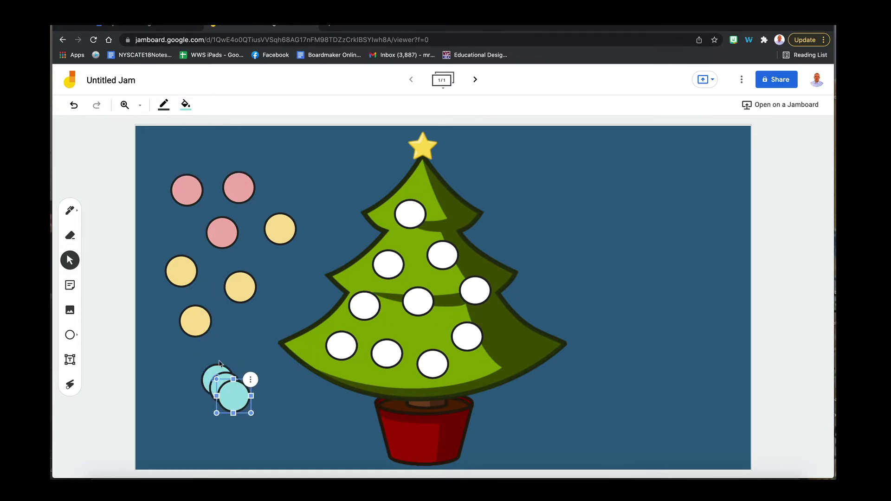
left_click_drag(235, 396, 315, 170)
left_click(231, 391)
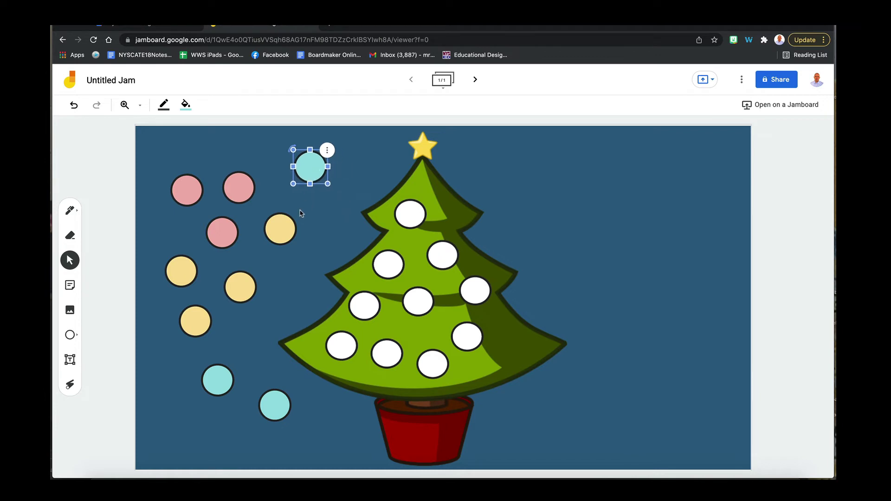
Step: Move the upper yellow circle slightly toward the tree and the two upper light red circles outward to space the ornaments more evenly
mouse_move(280, 229)
left_mouse_down()
mouse_move(411, 213)
mouse_move(295, 221)
left_mouse_up()
left_click_drag(238, 183, 235, 155)
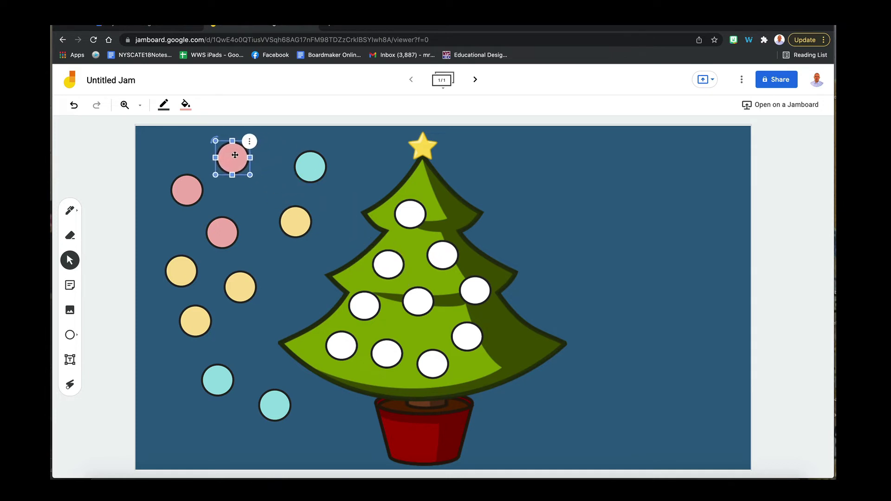
mouse_move(194, 188)
left_mouse_down()
mouse_move(415, 214)
mouse_move(182, 178)
left_mouse_up()
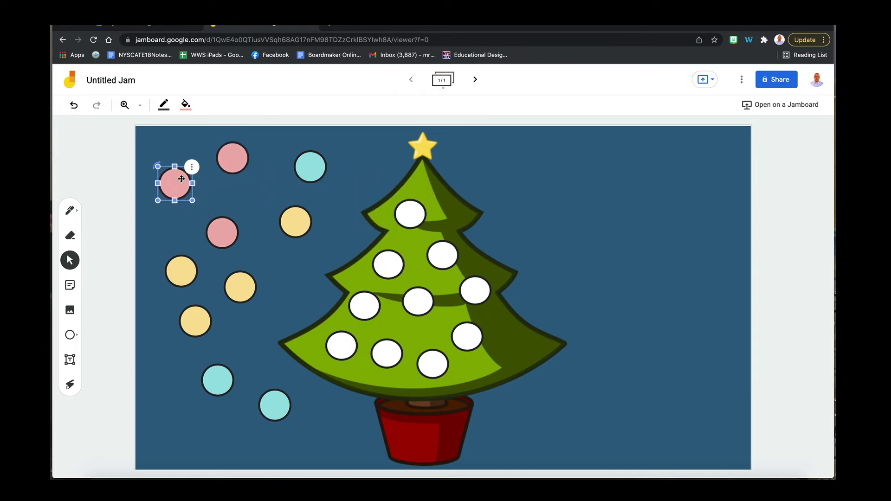
left_click(422, 226)
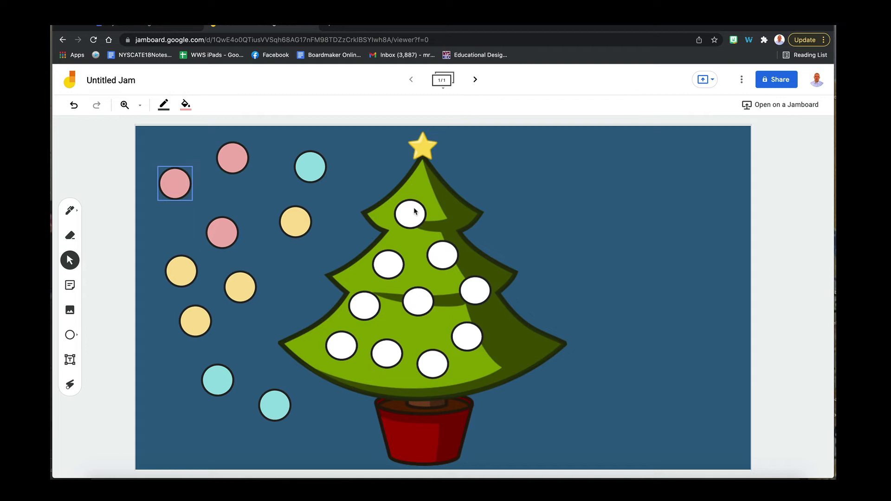
Step: Start adding an image and search Google images for "rudolph" in place of the Christmas tree query
left_click(69, 314)
left_click_drag(276, 116, 192, 115)
mouse_move(257, 115)
left_mouse_down()
mouse_move(157, 117)
mouse_move(255, 116)
left_mouse_up()
double_click(268, 114)
left_click(268, 113)
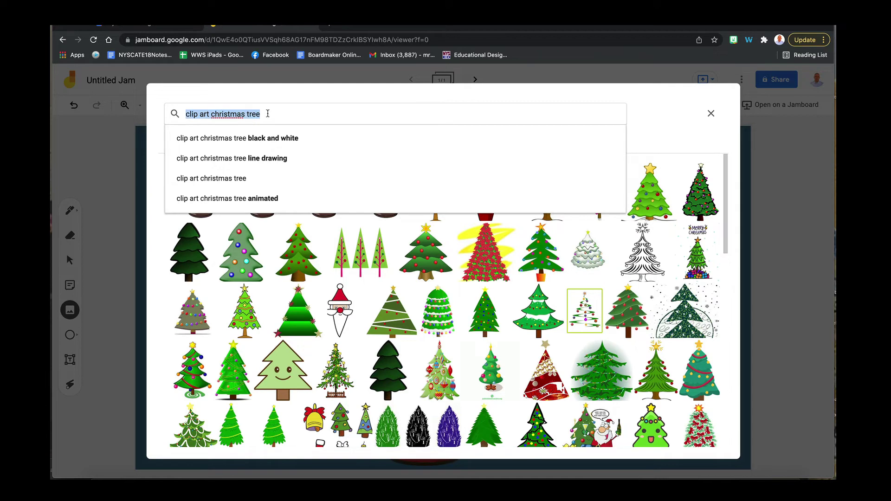
type("rudolp")
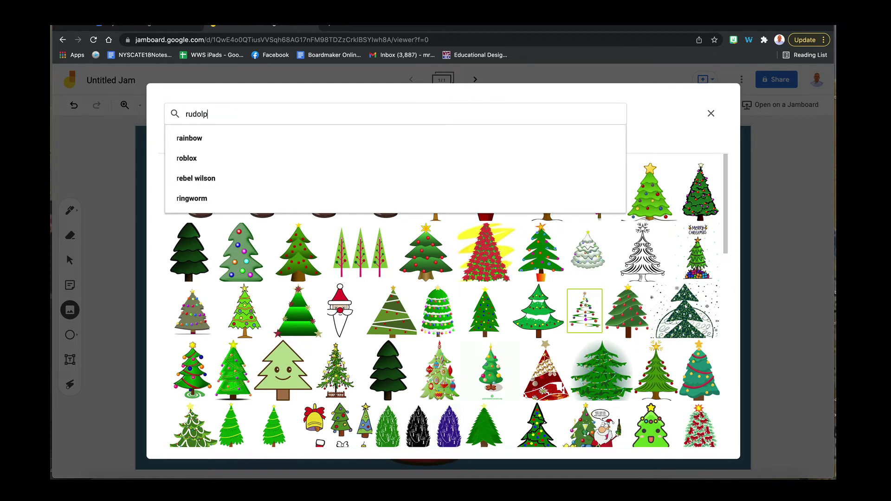
type("h")
key("Return")
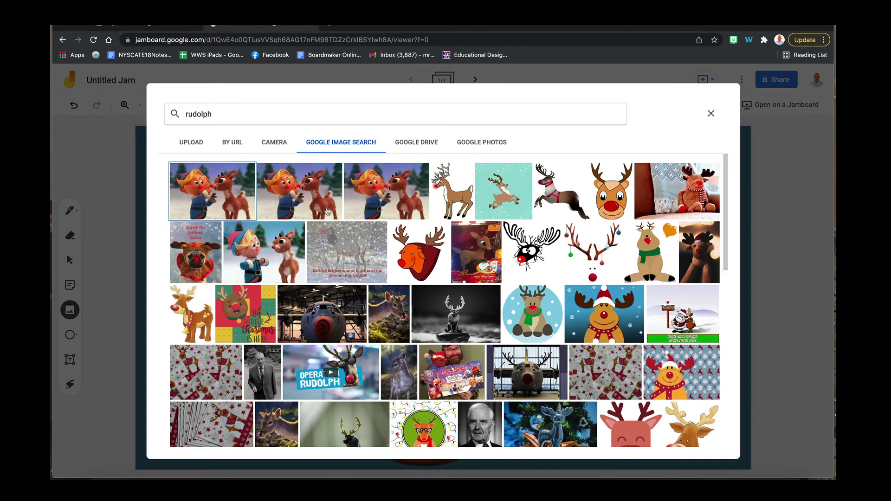
Step: Insert the cartoon reindeer face with the red nose and place it in the upper area to the right of the tree
left_click(616, 204)
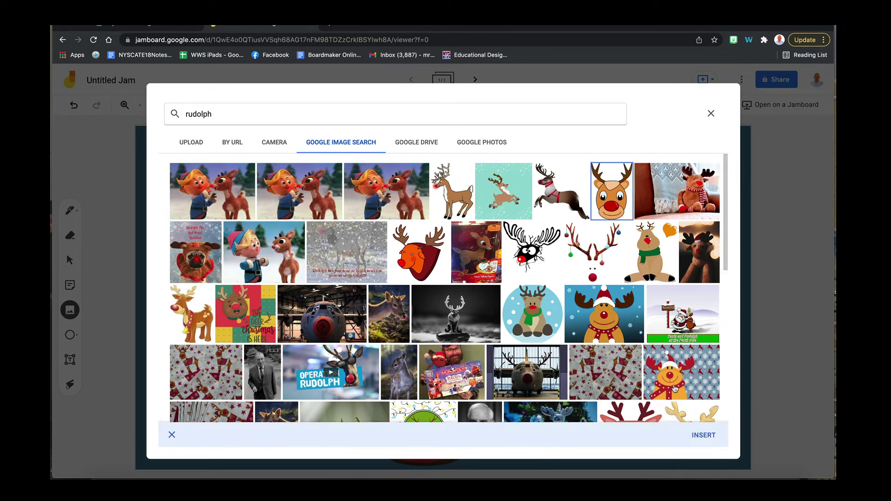
left_click(699, 435)
left_click(442, 294)
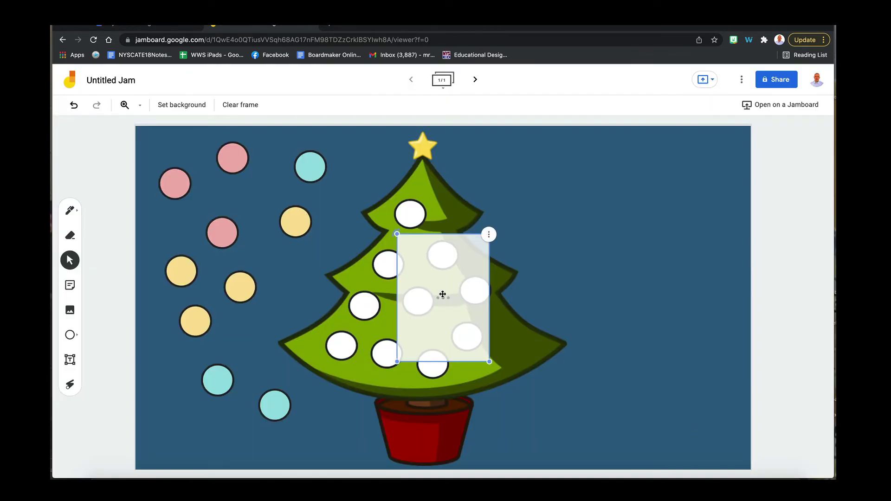
left_click_drag(443, 295, 627, 224)
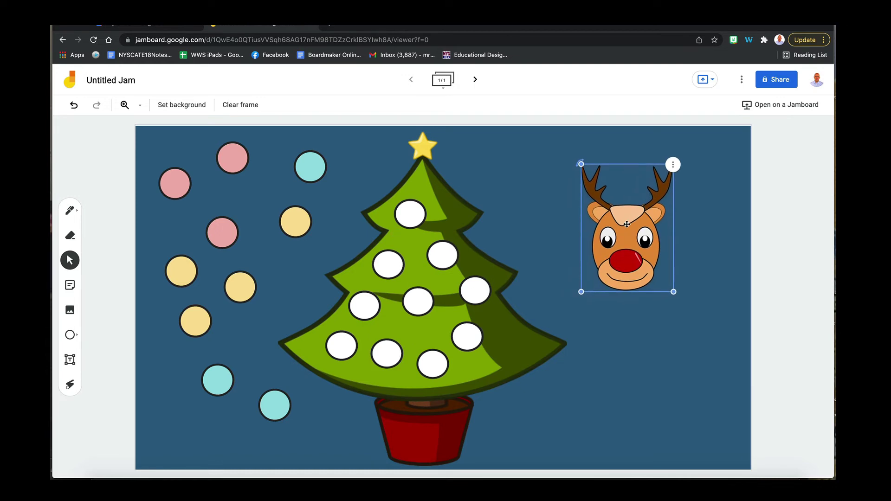
Step: Search Google images for "present", insert the dark red gift box with the silver ribbon, and place it directly below the reindeer
left_click(70, 310)
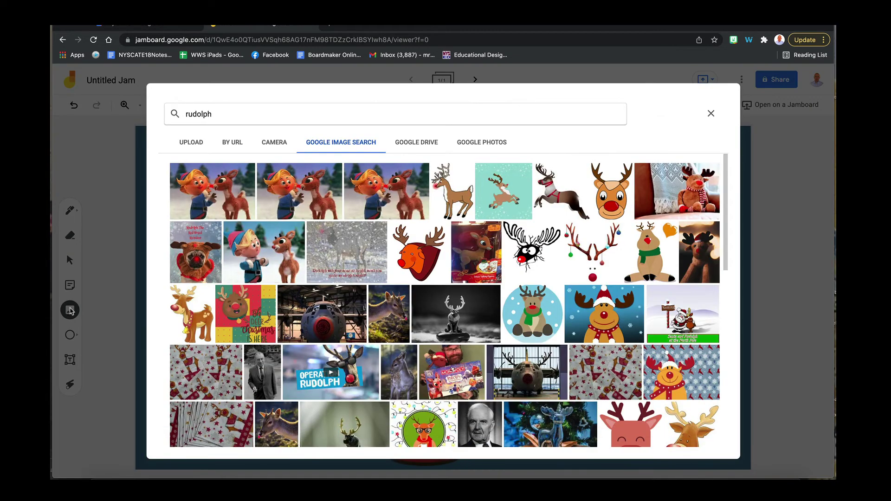
left_click_drag(234, 116, 160, 120)
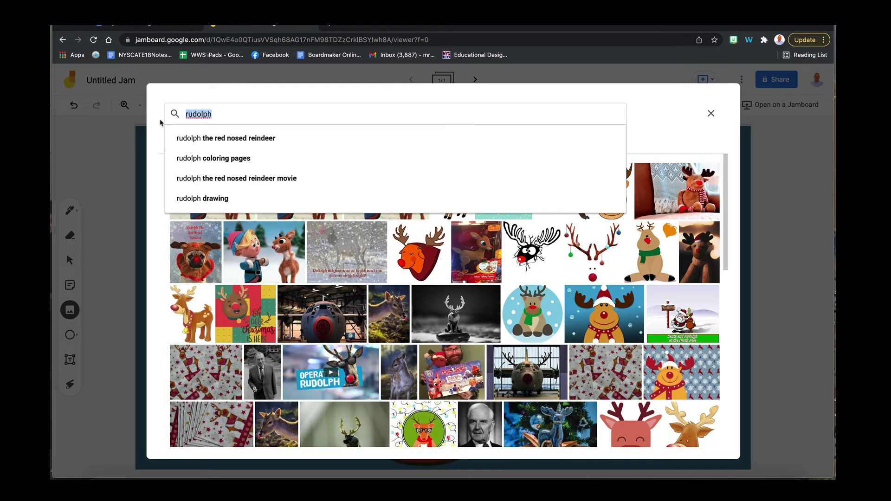
type("present")
key("Return")
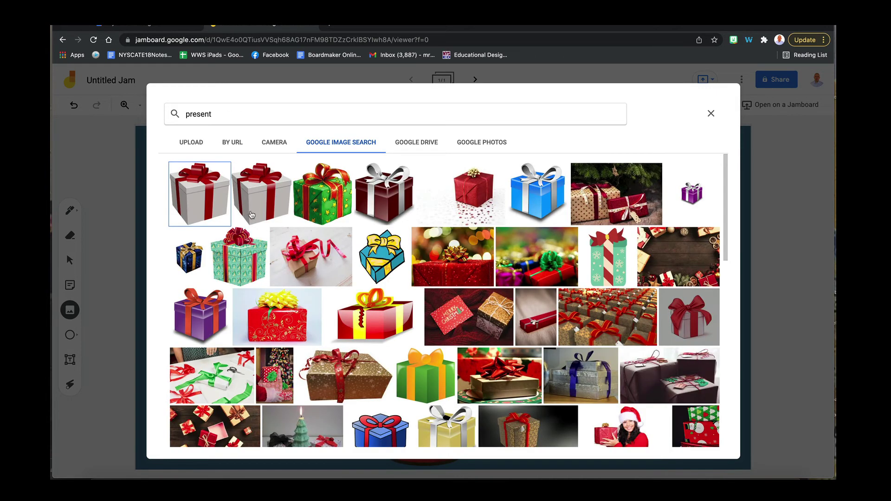
left_click(397, 215)
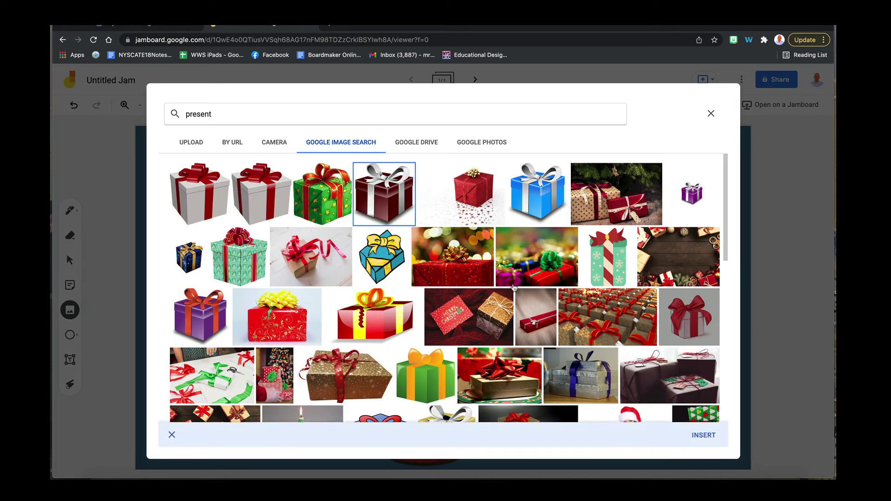
left_click(701, 439)
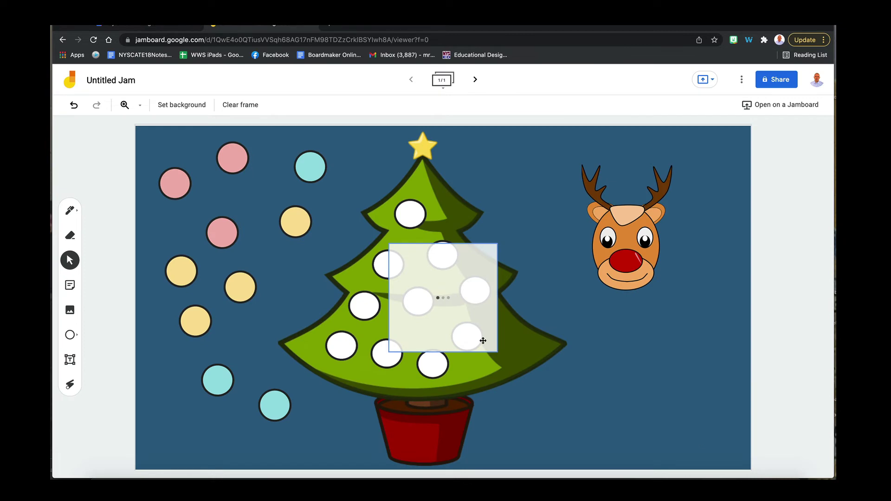
left_click_drag(462, 320, 645, 351)
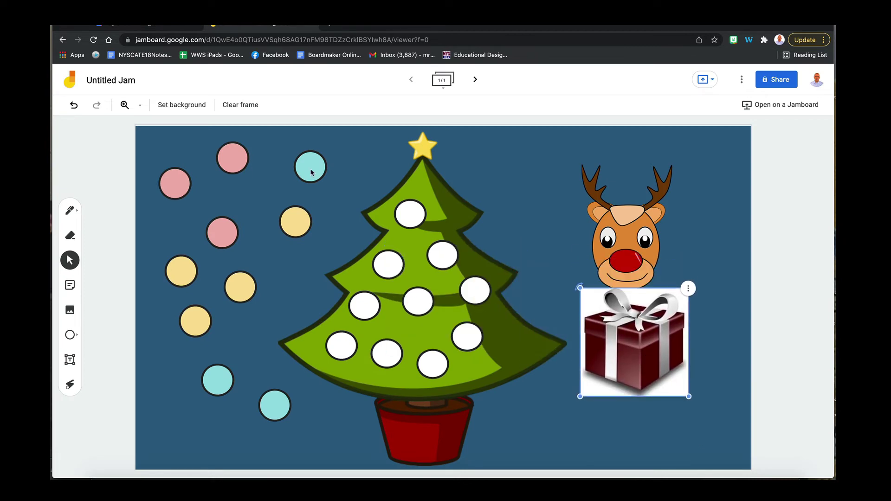
left_click(264, 133)
Step: Search Google images for "sleigh", insert the red sleigh carrying a gift sack, and place it between the treetop and the reindeer
left_click(70, 310)
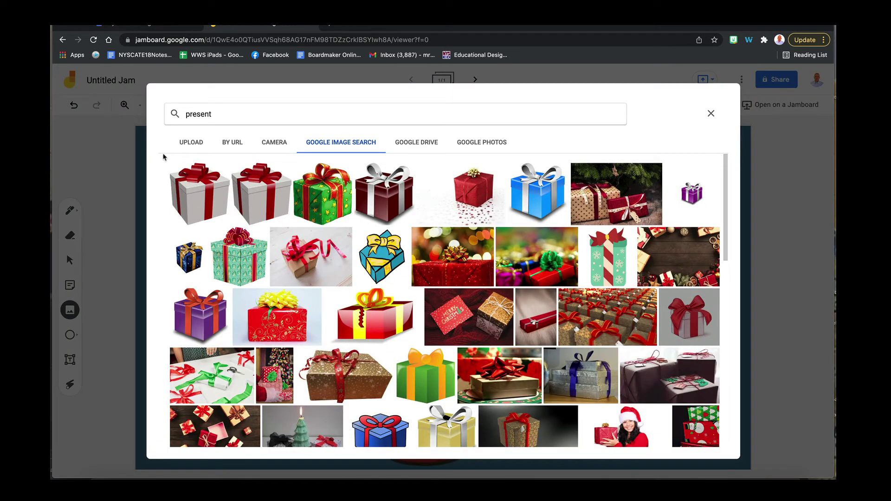
left_click(219, 115)
type("sleig")
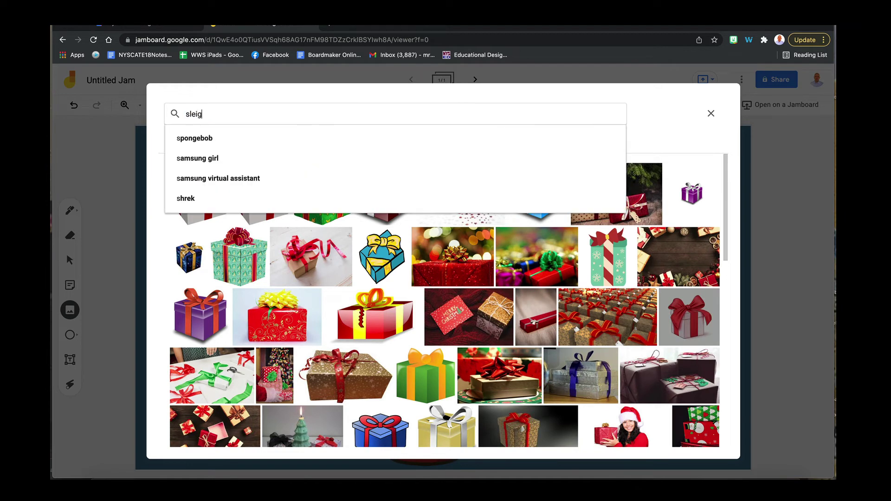
type("h")
key("Return")
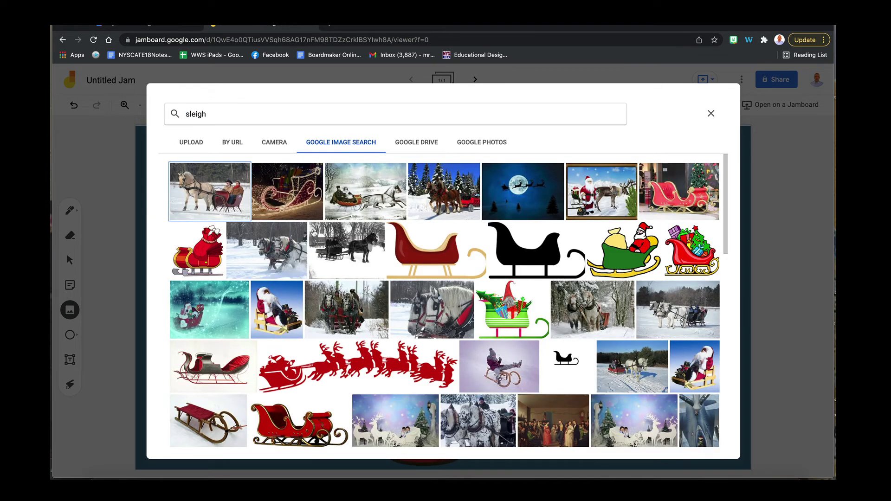
left_click(196, 253)
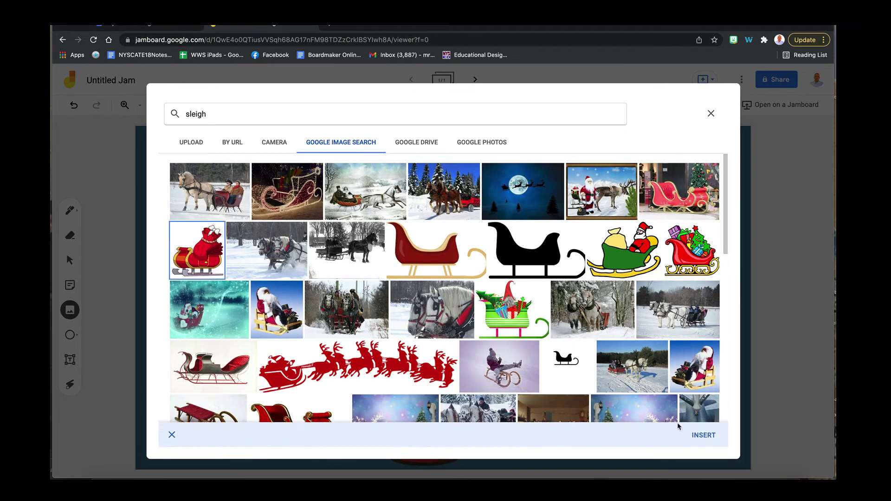
left_click(695, 435)
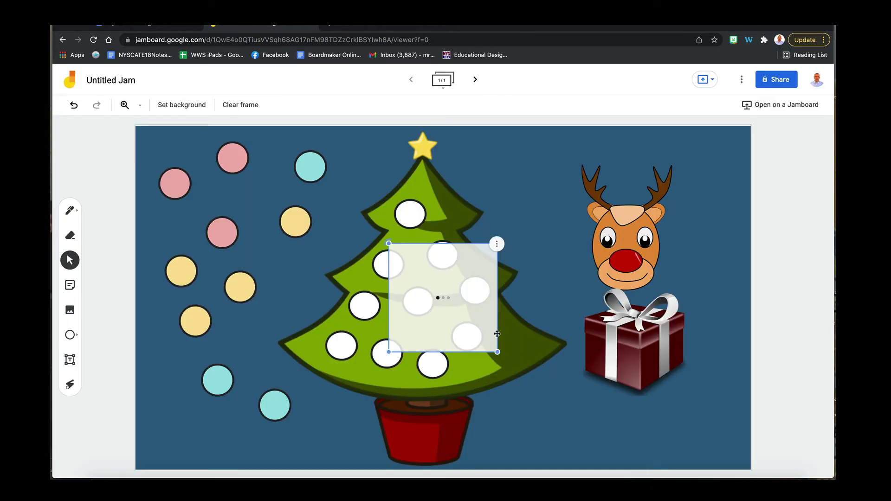
left_click_drag(470, 312, 533, 201)
Step: Search Google images for "santa" and insert the cartoon Santa holding a candy cane into the frame
left_click(70, 310)
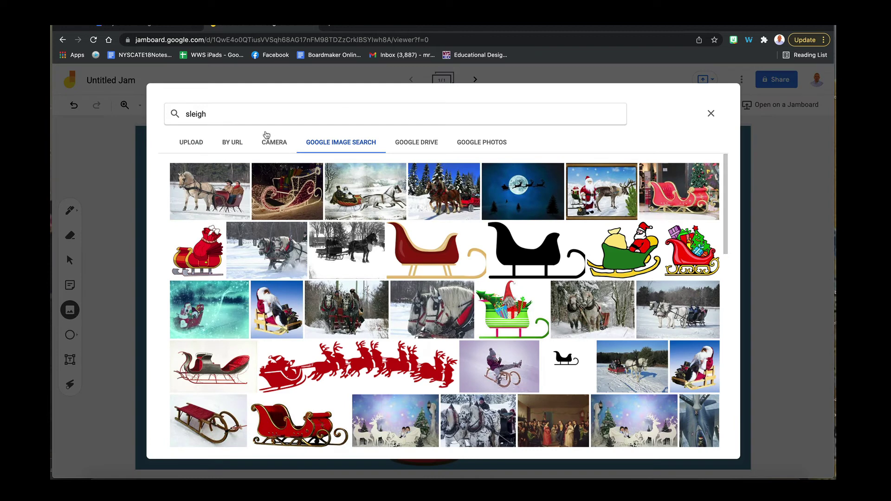
double_click(228, 120)
type("santa")
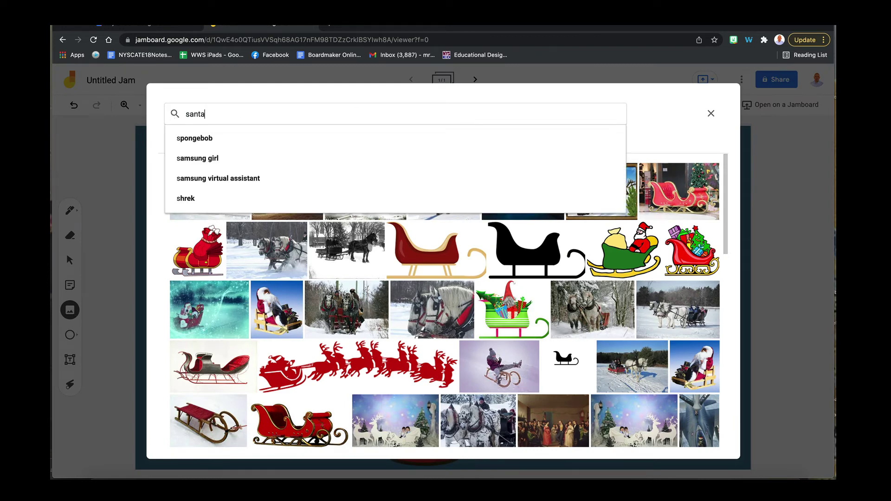
key("Return")
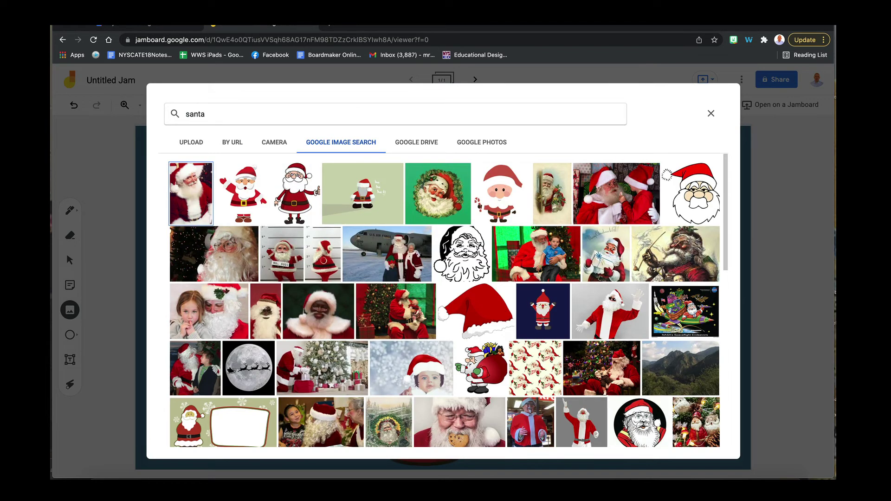
left_click(501, 185)
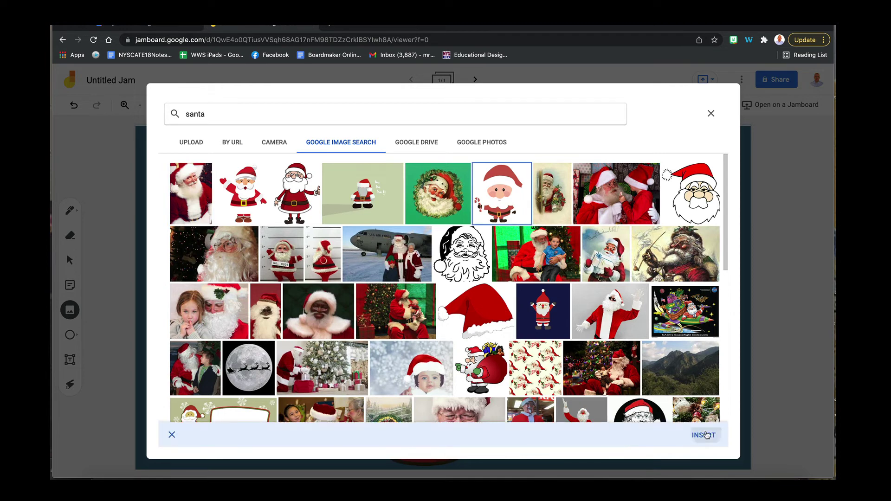
left_click(706, 436)
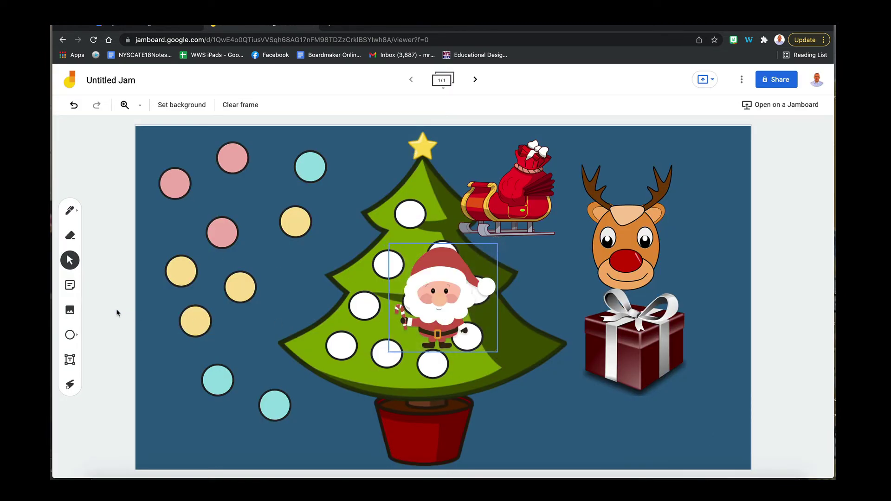
Step: Search Google images for "candy cane", insert the outlined red, white and green one, and move it and Santa off the tree's circles
left_click(70, 310)
left_click_drag(231, 118, 155, 109)
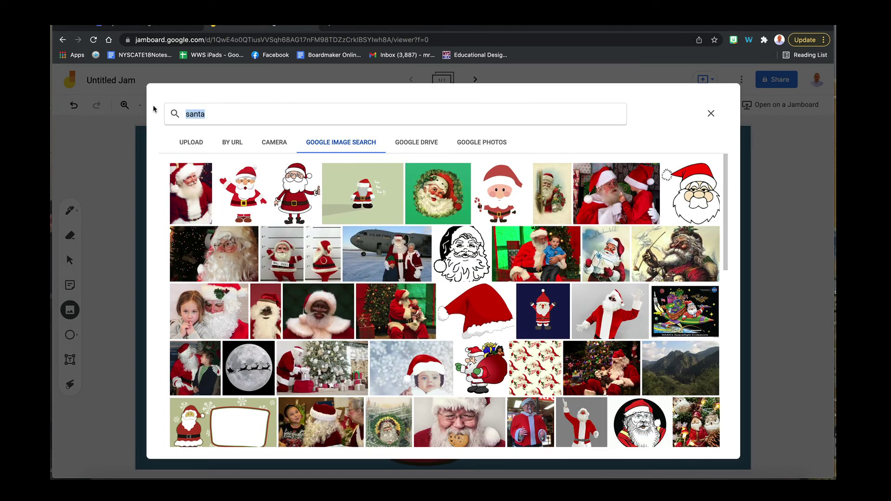
type("candy cane")
key("Return")
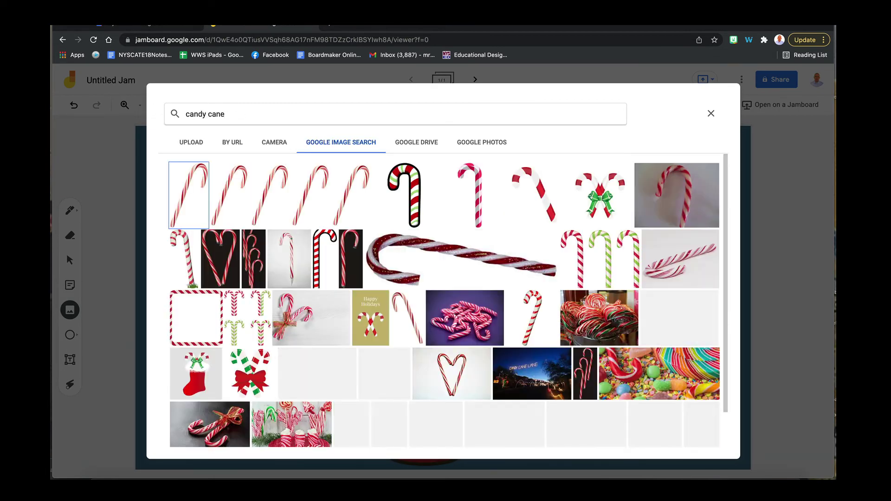
left_click(416, 205)
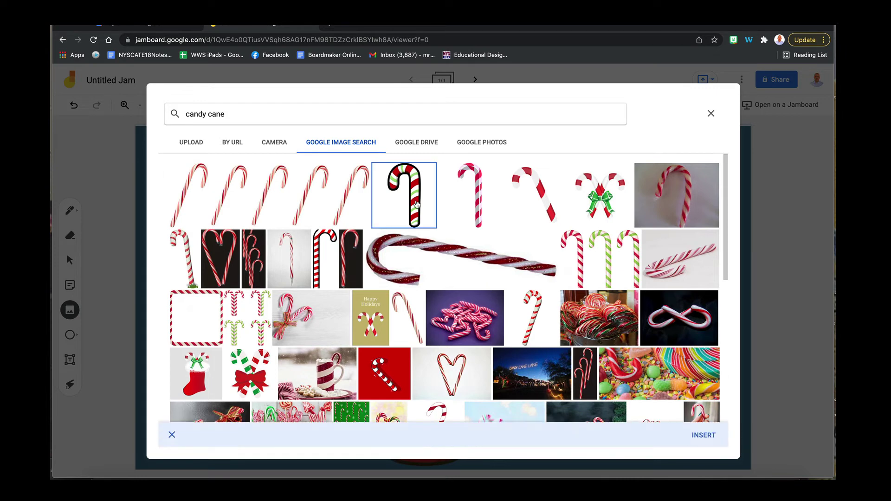
left_click(717, 440)
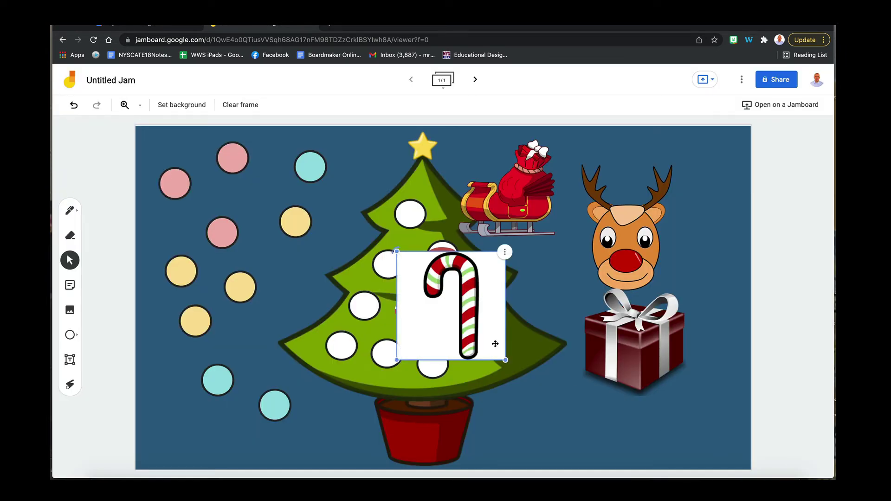
left_click_drag(503, 353, 597, 385)
left_click_drag(482, 342, 722, 246)
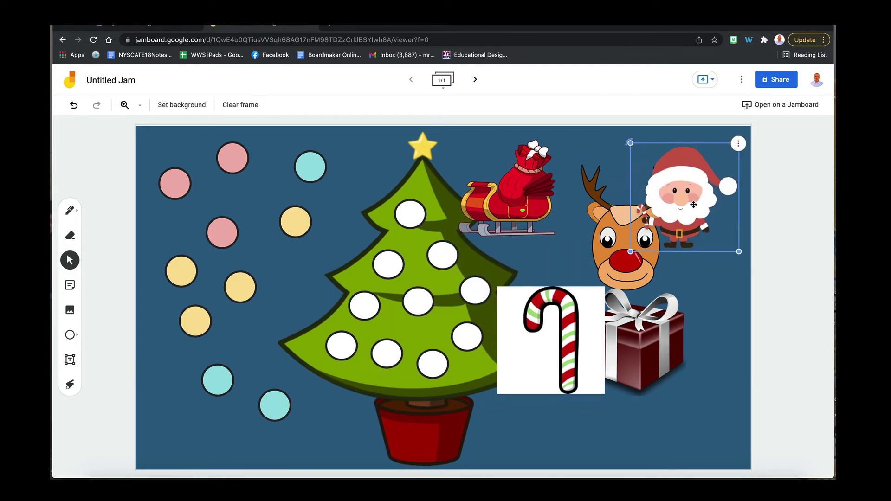
Step: Shrink the sleigh to fit the tree's topmost white circle, then duplicate it into the left circle of the third row
left_click_drag(510, 178, 524, 189)
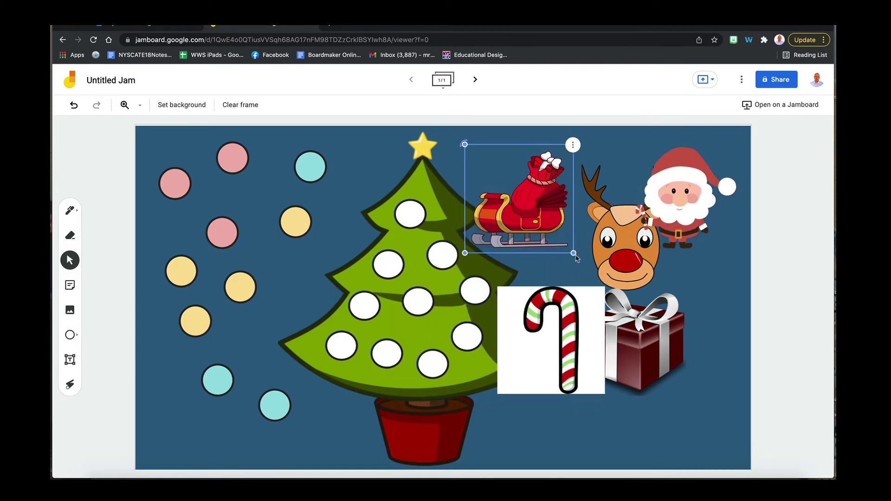
left_click_drag(574, 253, 411, 214)
left_click(504, 201)
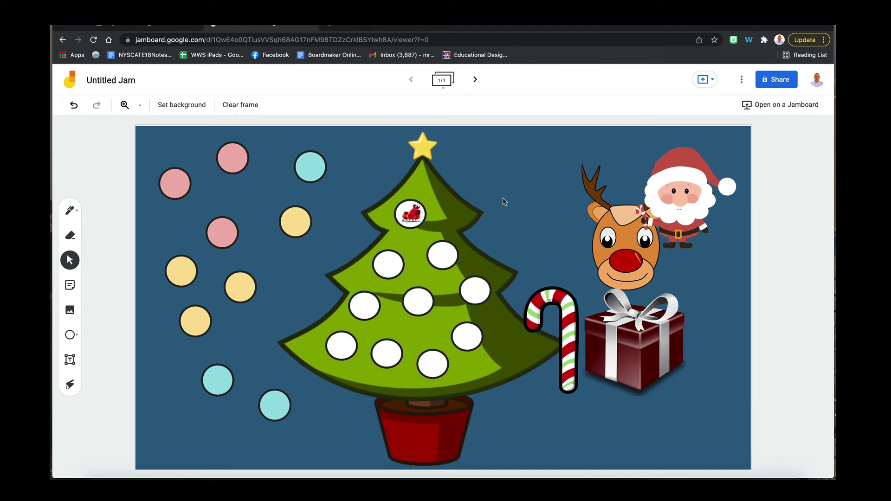
left_click(414, 214)
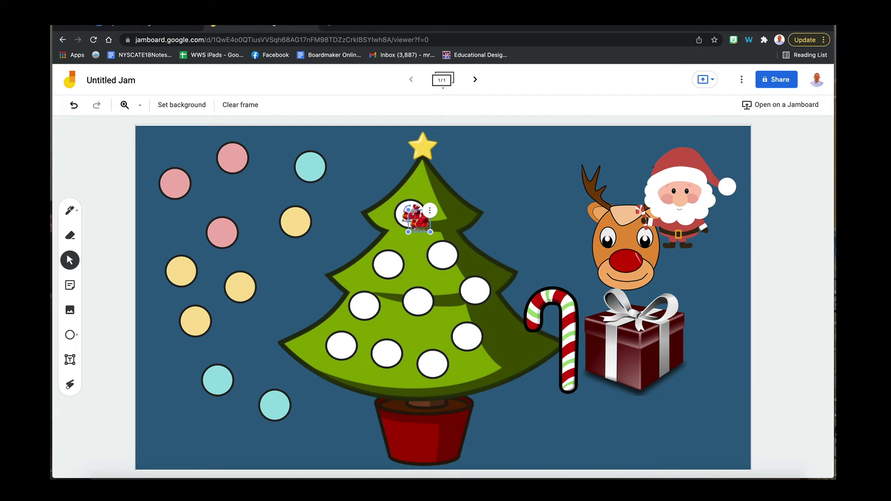
key("ctrl+d")
left_click_drag(414, 214, 365, 304)
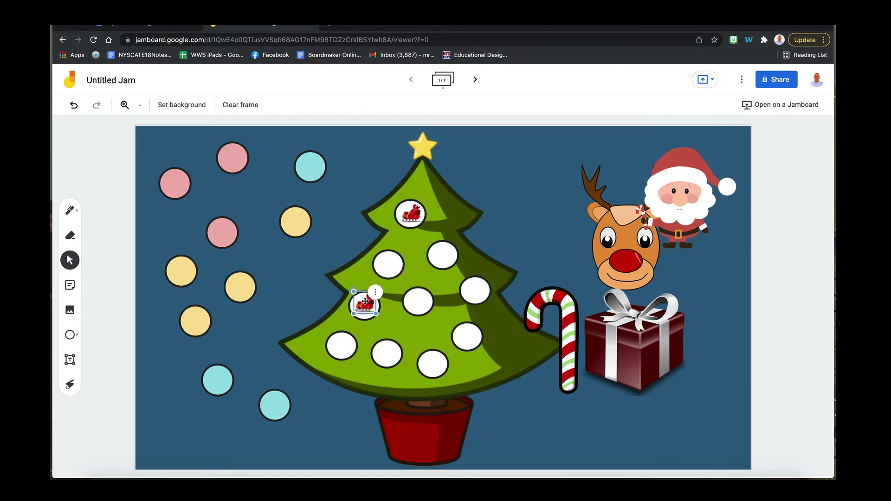
left_click(538, 192)
Step: Shrink the candy cane into the second row's left circle and put a copy in the circle near the tree's right edge
left_click(561, 338)
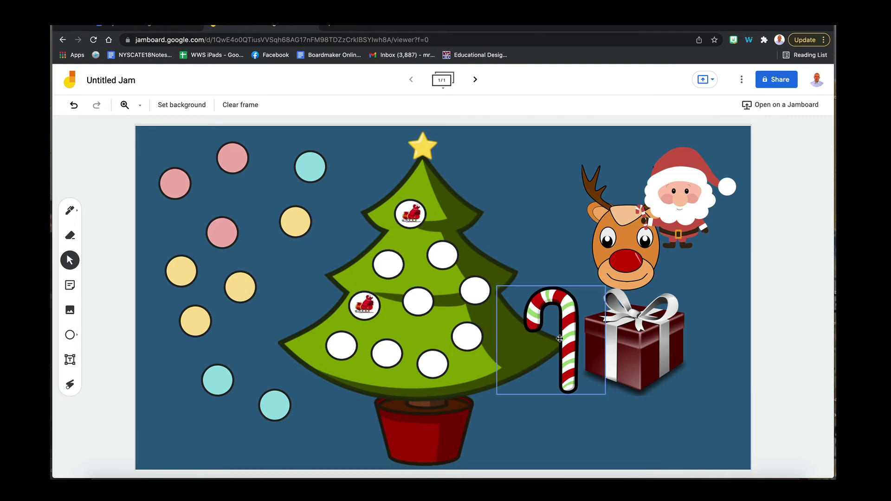
left_click_drag(607, 394, 391, 263)
key("super+c")
key("super+v")
Step: Shrink the reindeer into the tree's centre circle and place a duplicate in the leftmost circle of the bottom row
left_click(626, 251)
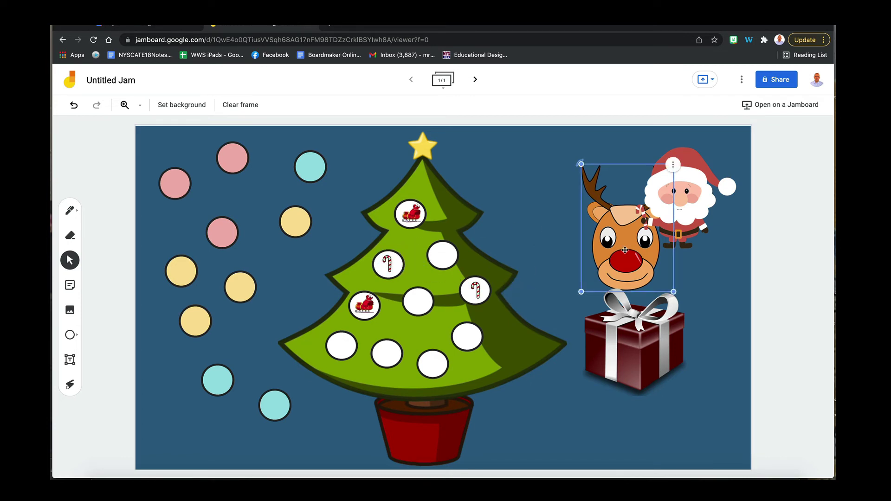
left_click_drag(674, 292, 418, 300)
left_click(544, 271)
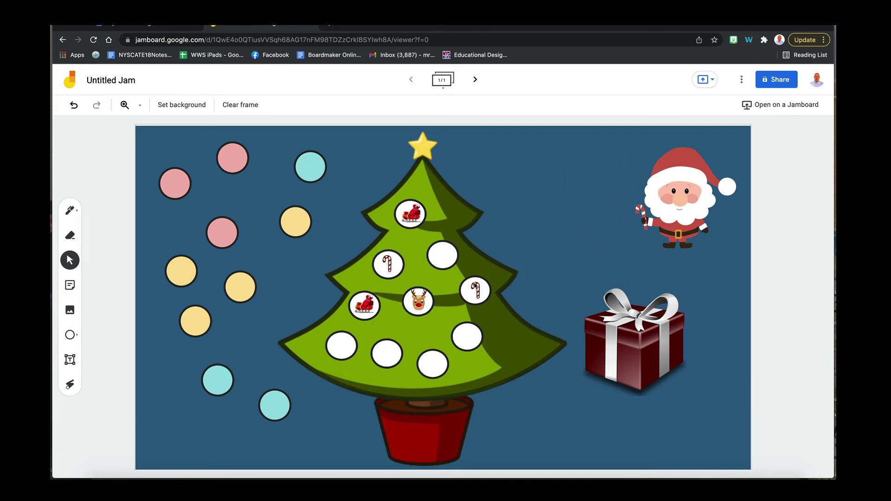
left_click(419, 300)
key("ctrl+d")
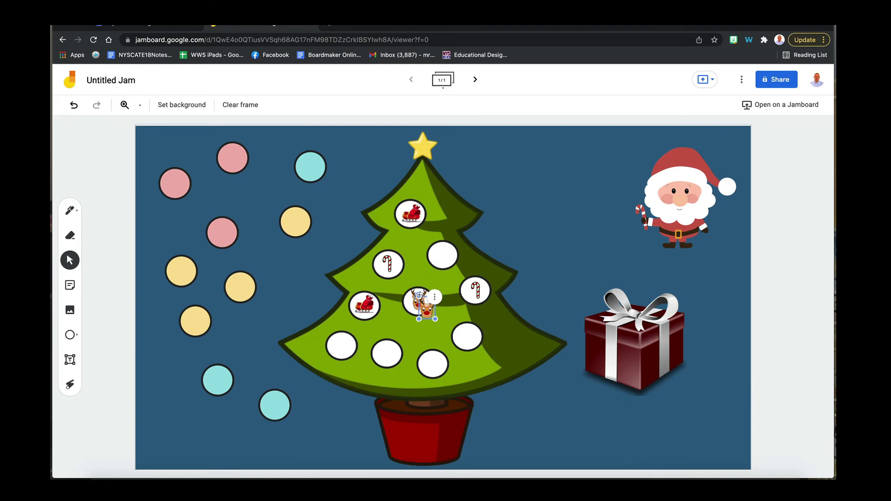
left_click_drag(431, 311, 347, 347)
left_click(422, 303)
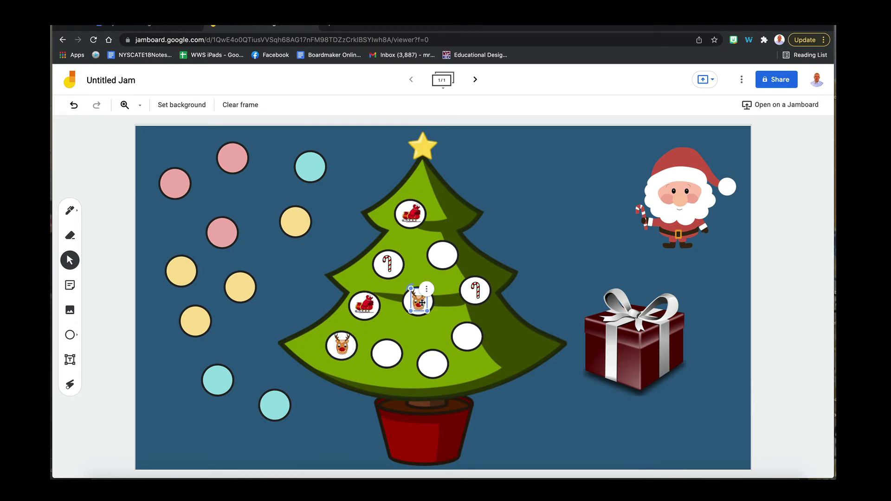
left_click(342, 348)
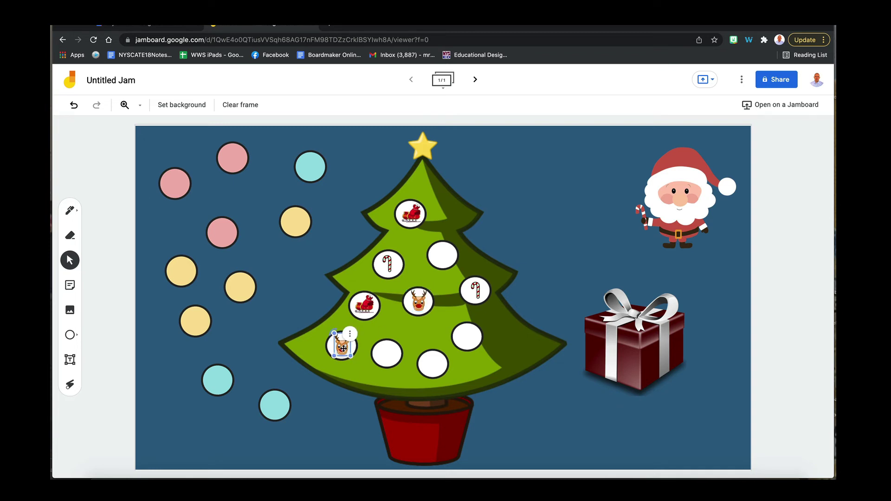
Step: Shrink Santa into the lowest white circle on the tree and place a duplicate in the circle to the right of the upper candy cane
left_click(637, 240)
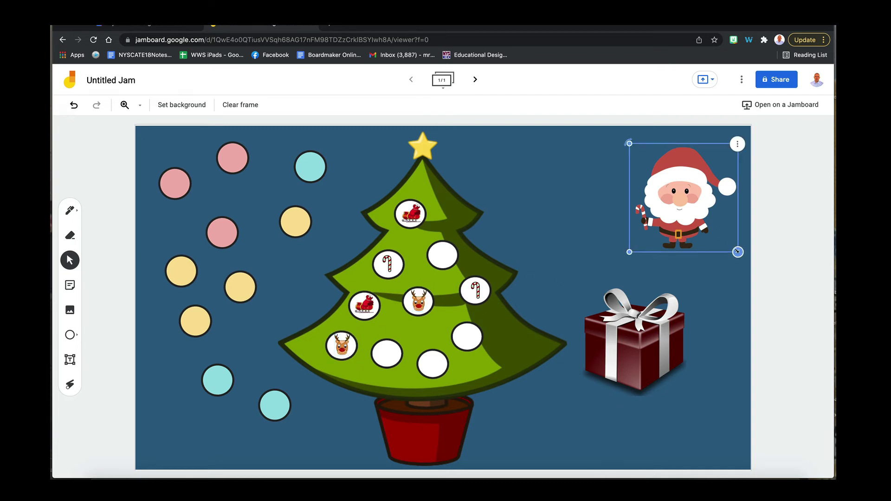
left_click_drag(738, 252, 663, 172)
left_click(284, 175)
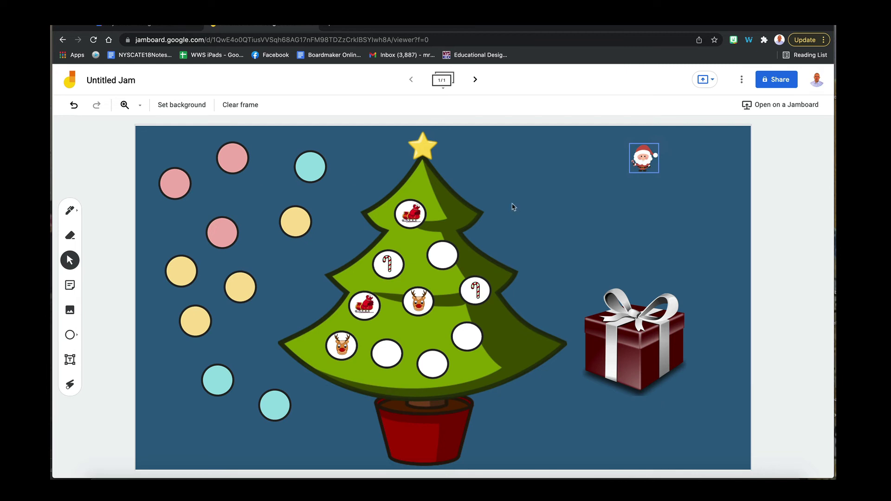
left_click(657, 170)
left_click_drag(659, 173, 438, 367)
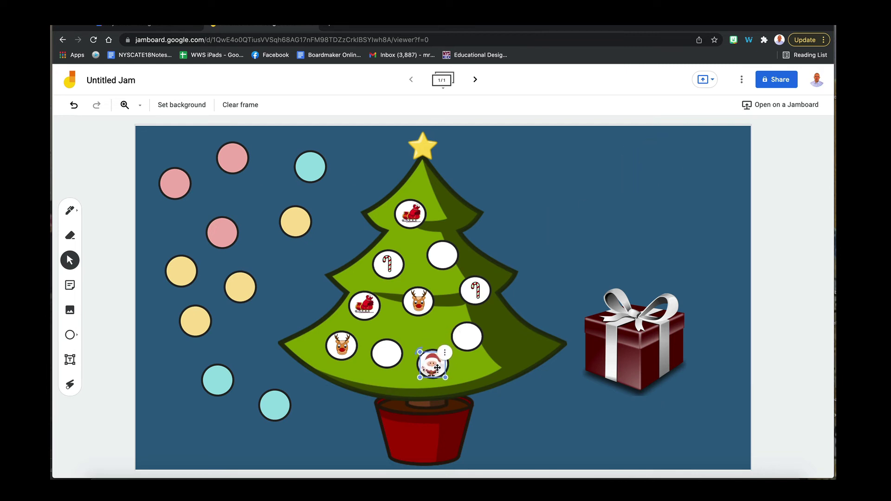
left_click(523, 387)
left_click(435, 369)
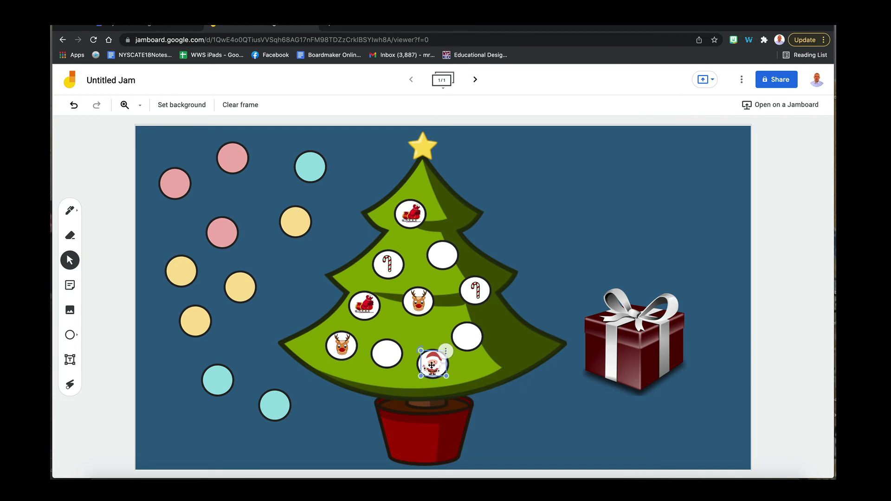
key("ctrl+d")
left_click_drag(432, 366, 446, 254)
Step: Shrink the gift box to circle size and fill the tree's last two empty circles with it and a copy
left_click(642, 336)
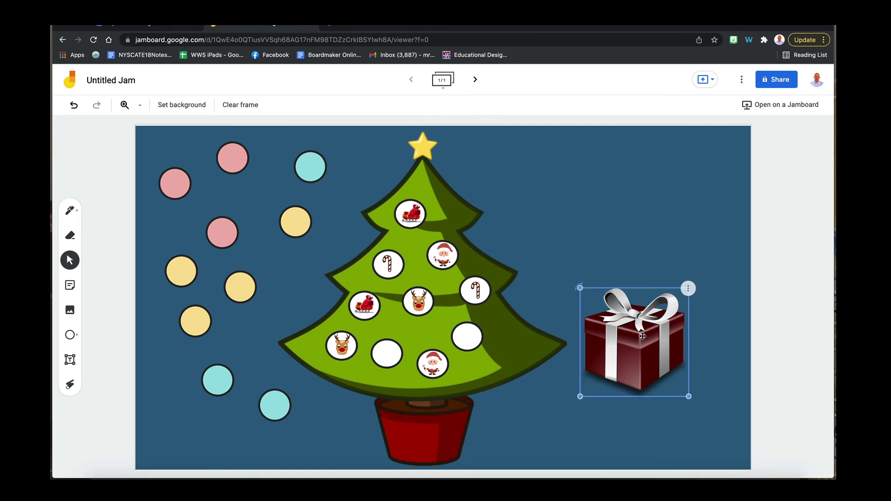
left_click(691, 394)
left_click(680, 385)
left_click_drag(689, 395, 467, 337)
right_click(398, 349)
left_click(409, 355)
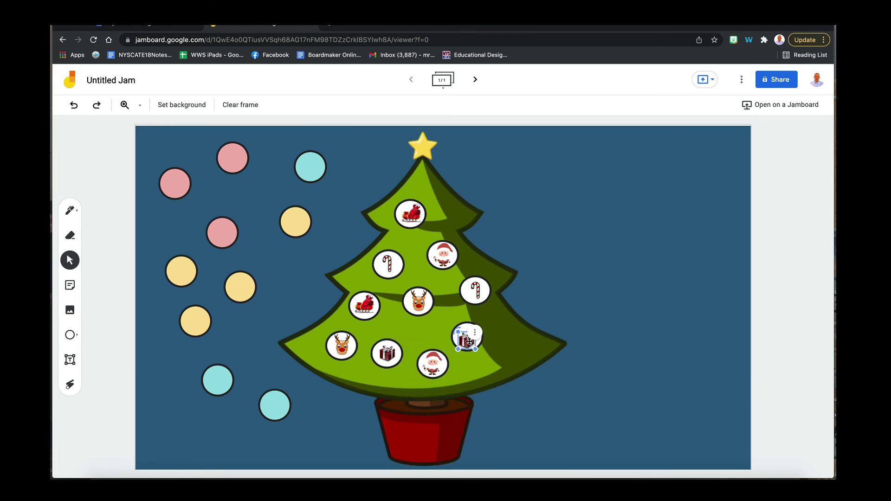
left_click(574, 307)
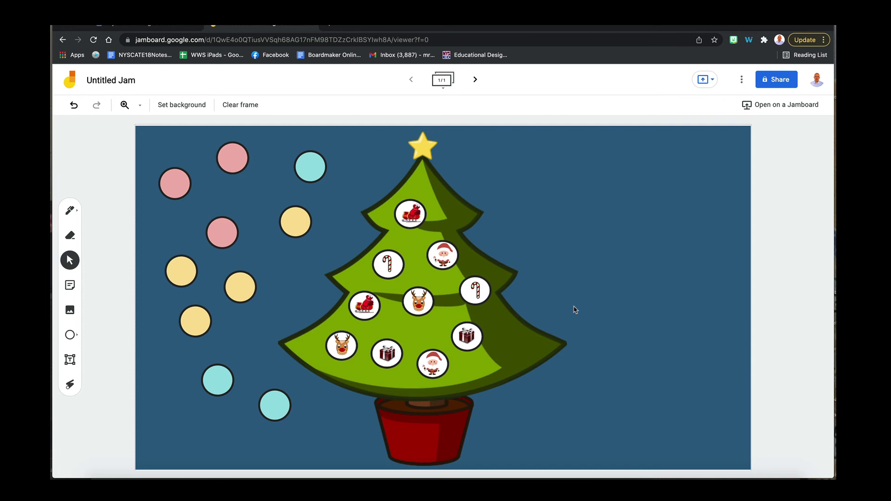
Step: Bring the upper turquoise circle to the front and place it over the sleigh in the tree's topmost circle
left_click_drag(324, 165, 280, 170)
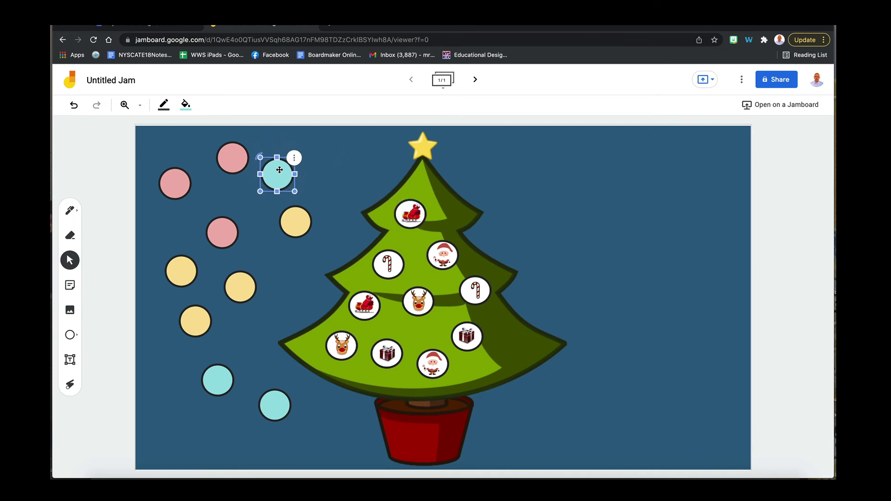
left_click(166, 149)
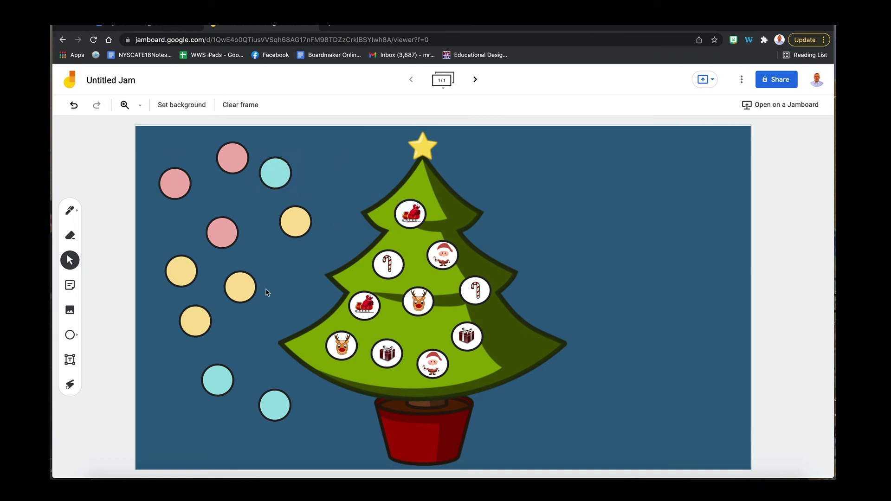
left_click(184, 181)
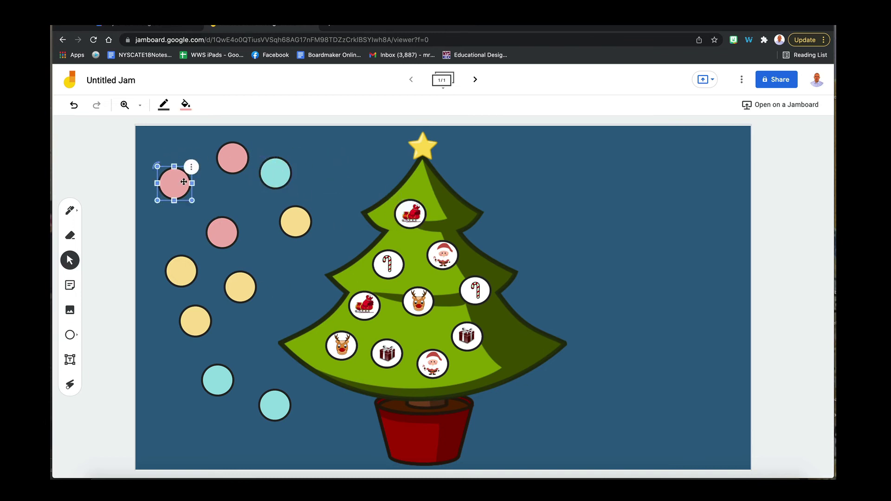
left_click(233, 158)
left_click(276, 173)
left_click(291, 156)
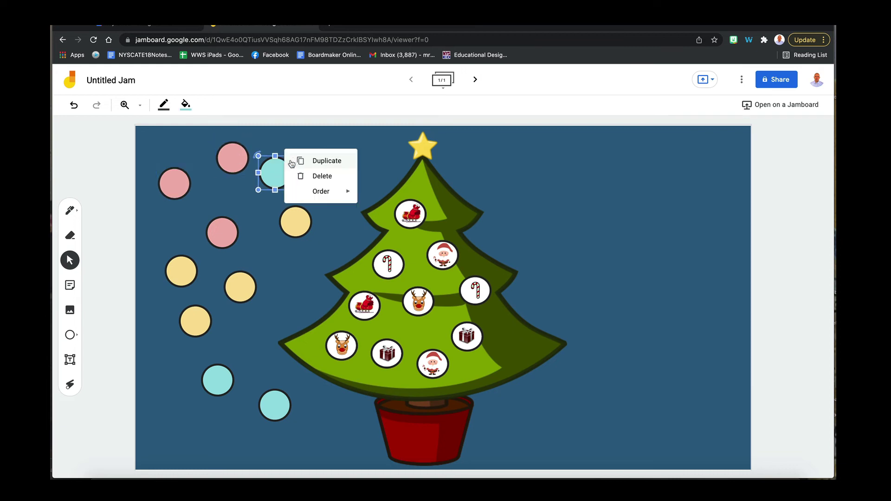
mouse_move(321, 193)
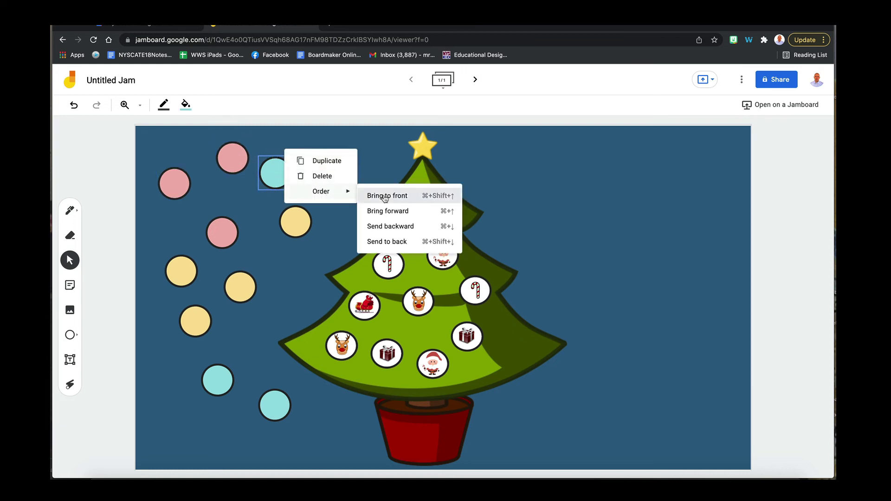
left_click(385, 197)
left_click_drag(278, 173, 415, 214)
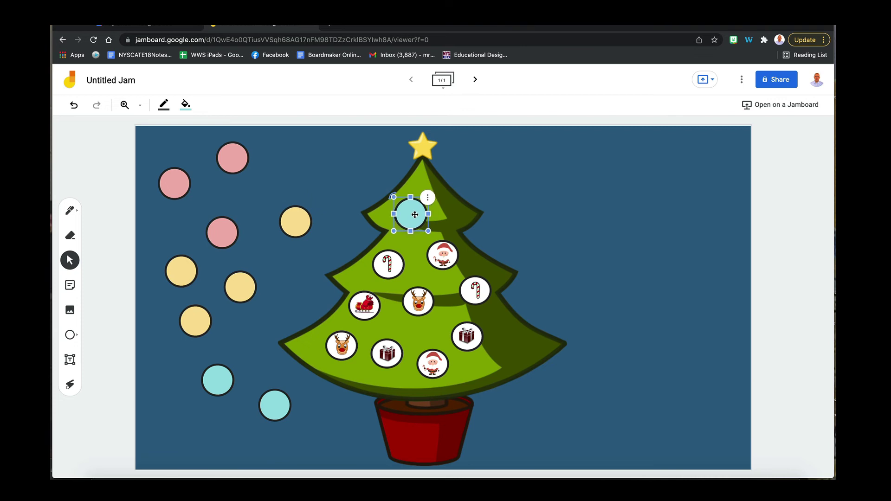
Step: Bring the other coloured circles to the front and cover the remaining tree pictures, starting with a yellow one over the second sleigh
left_click(294, 216)
left_click(311, 204)
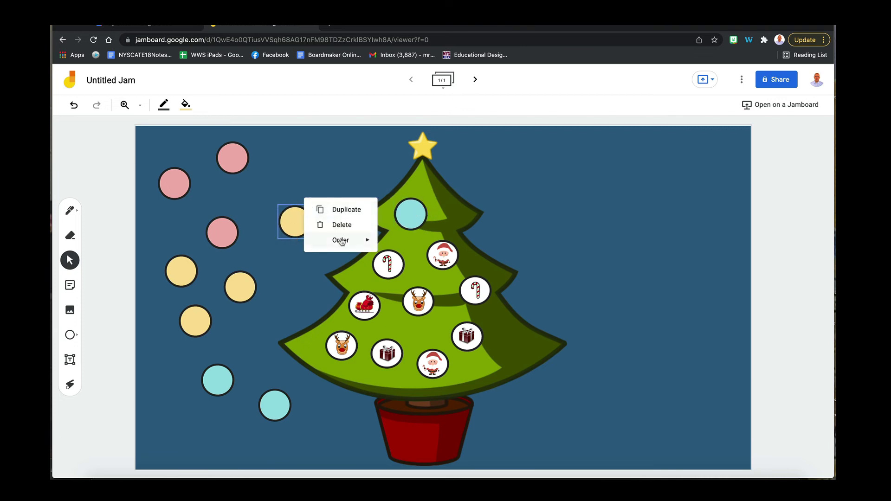
mouse_move(341, 241)
left_click(395, 242)
left_click_drag(294, 219, 368, 310)
left_click(265, 285)
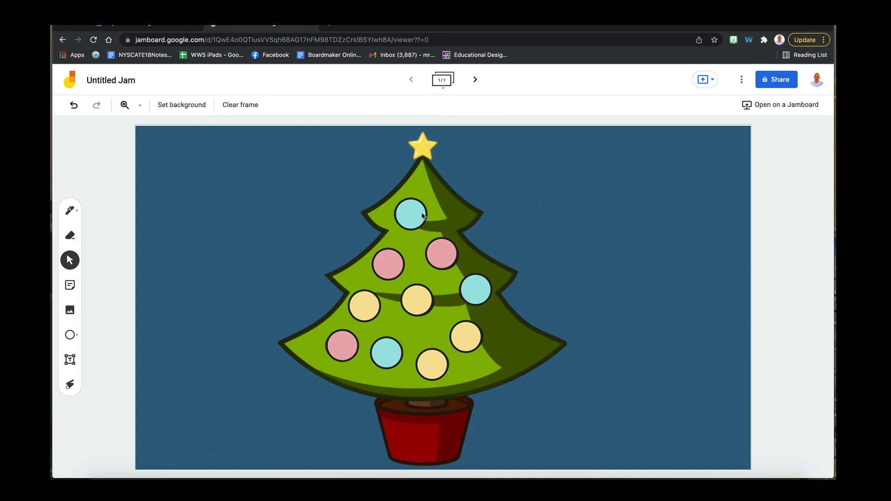
Step: Test the activity by moving the top turquoise circle off the sleigh and covering the picture with it again
left_click_drag(423, 216, 577, 185)
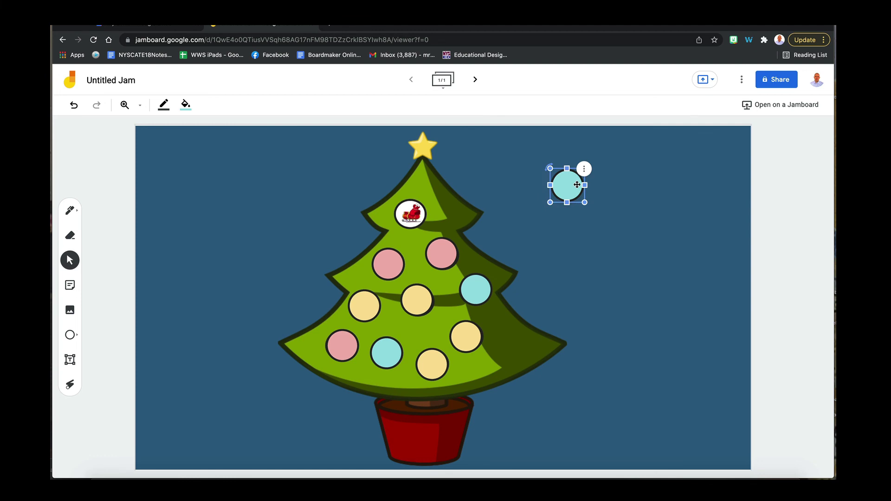
mouse_move(385, 356)
left_mouse_down()
mouse_move(259, 300)
mouse_move(378, 344)
mouse_move(387, 357)
left_mouse_up()
left_click_drag(568, 193, 411, 221)
Step: Uncover the two matching candy canes by moving their pink and turquoise circles beside the tree, and put both circles back
left_click_drag(382, 261, 605, 183)
left_click_drag(482, 292, 655, 275)
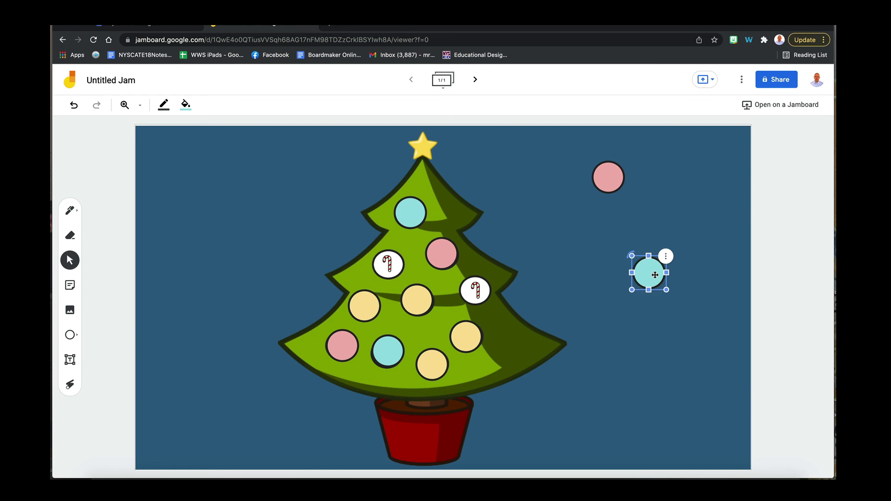
left_click_drag(655, 275, 482, 292)
left_click_drag(607, 188, 394, 263)
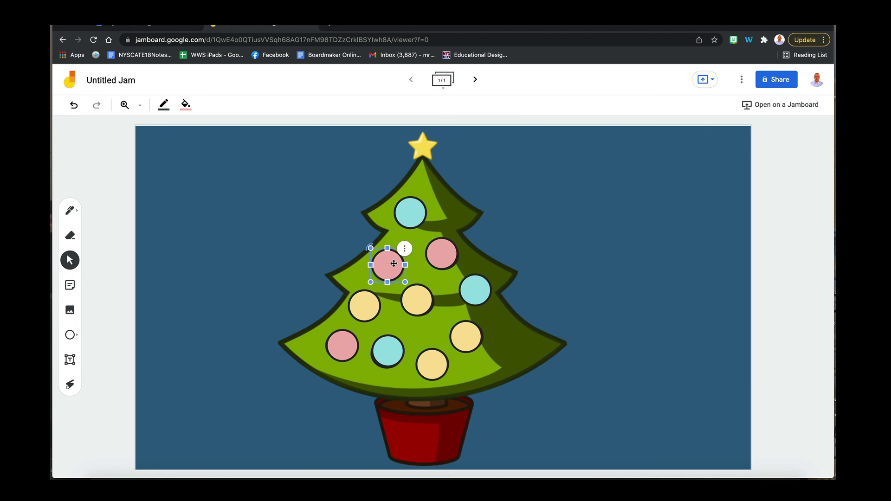
Step: Move the bottom-row turquoise circle to the right of the tree, check the gift box beneath, and cover it again
left_click_drag(389, 352, 607, 207)
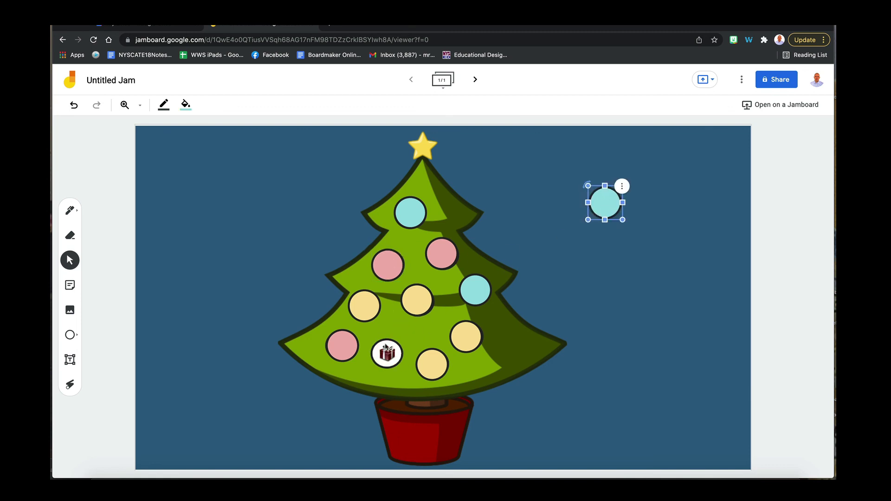
left_click(379, 357)
left_click(385, 354)
left_click(552, 263)
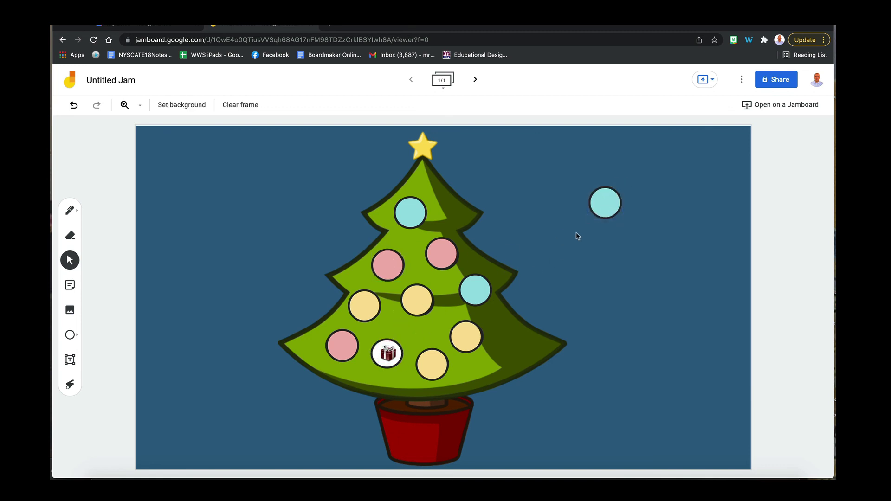
left_click(596, 214)
left_click_drag(595, 215, 377, 362)
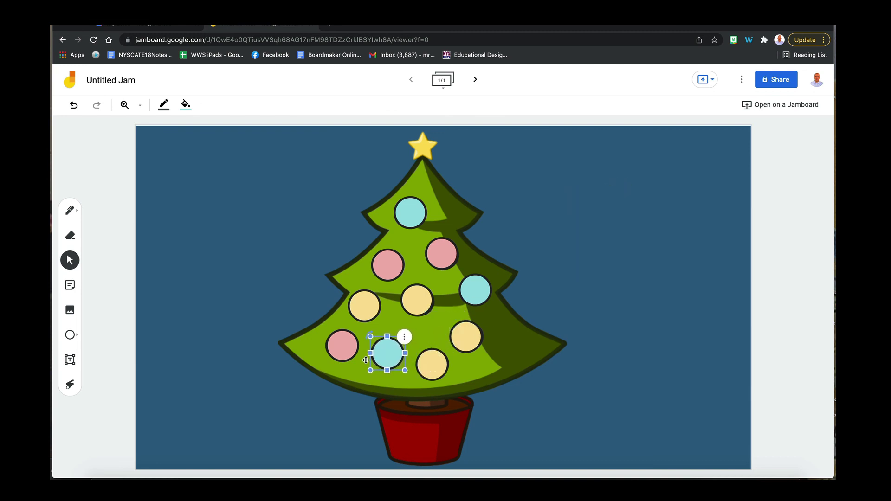
Step: Move the bottom-row turquoise circle to the left of the tree and check the uncovered gift box by selecting it
left_click_drag(377, 363, 267, 275)
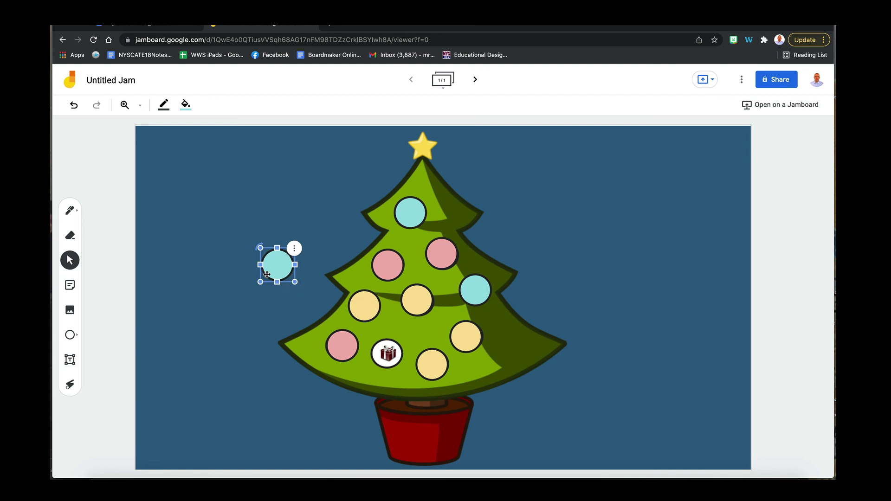
left_click(416, 225)
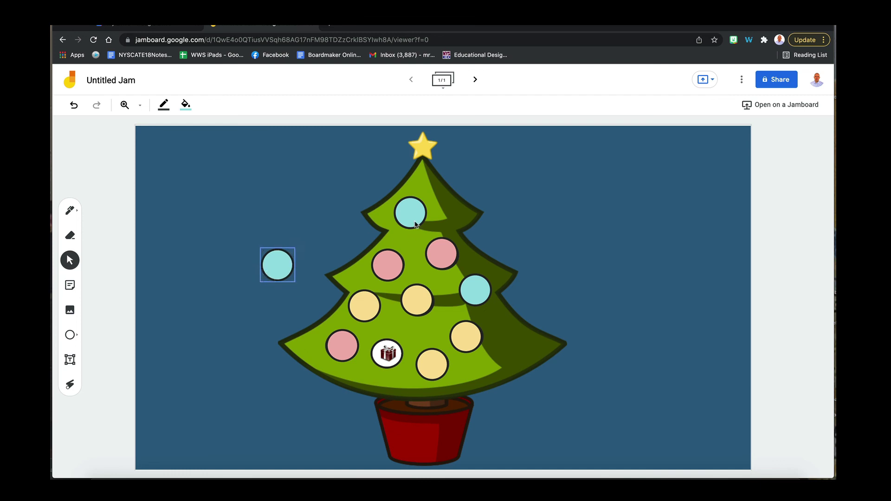
left_click(392, 360)
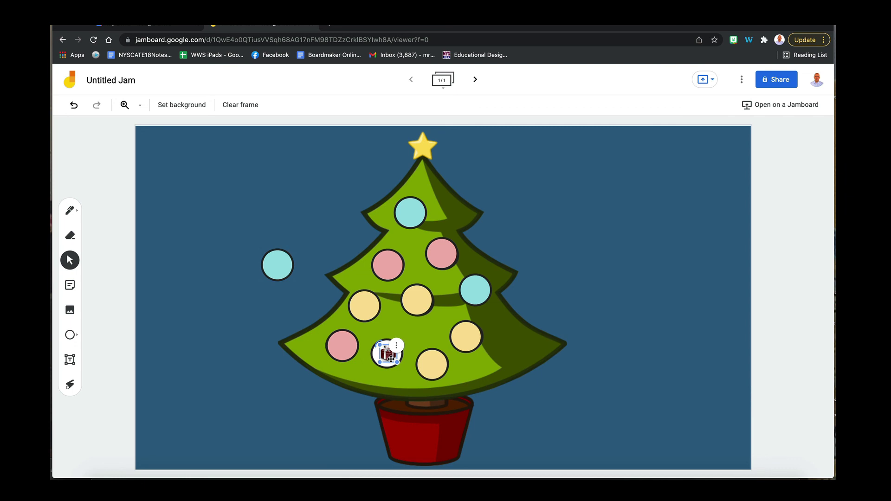
left_click(539, 230)
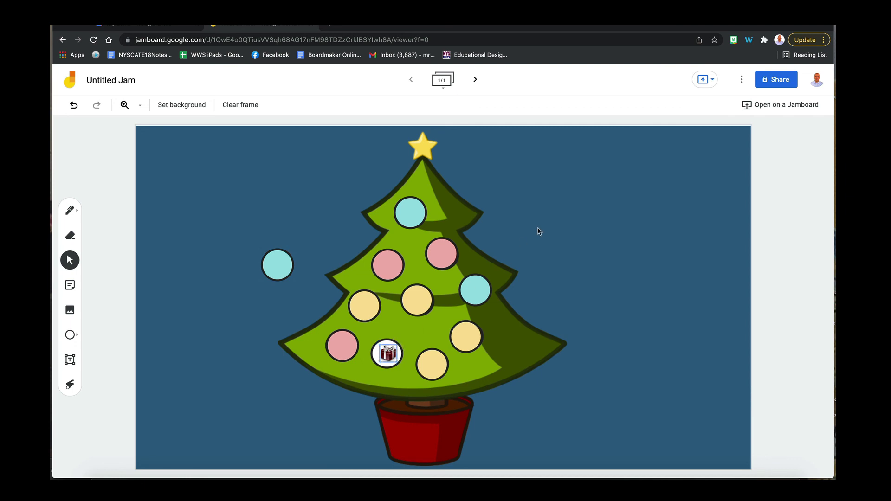